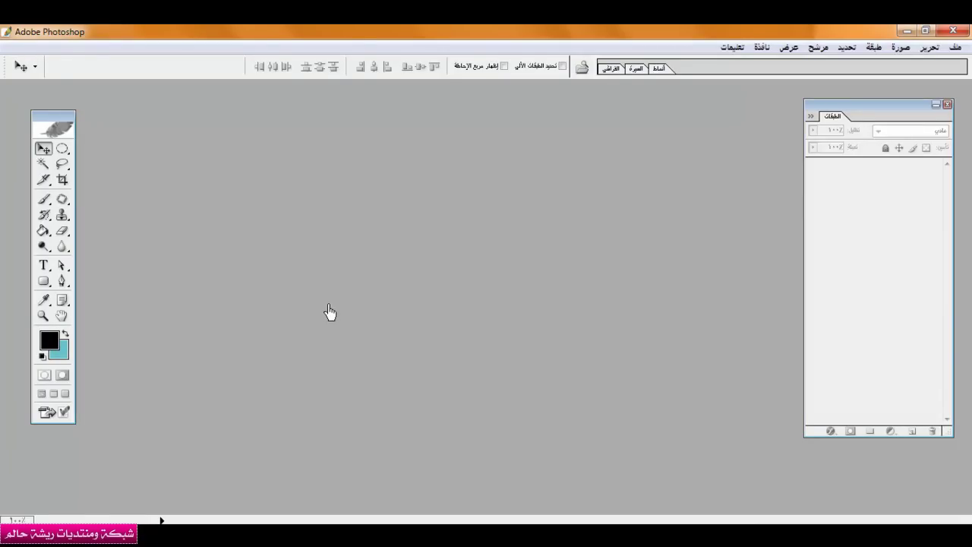
pyautogui.click(62, 230)
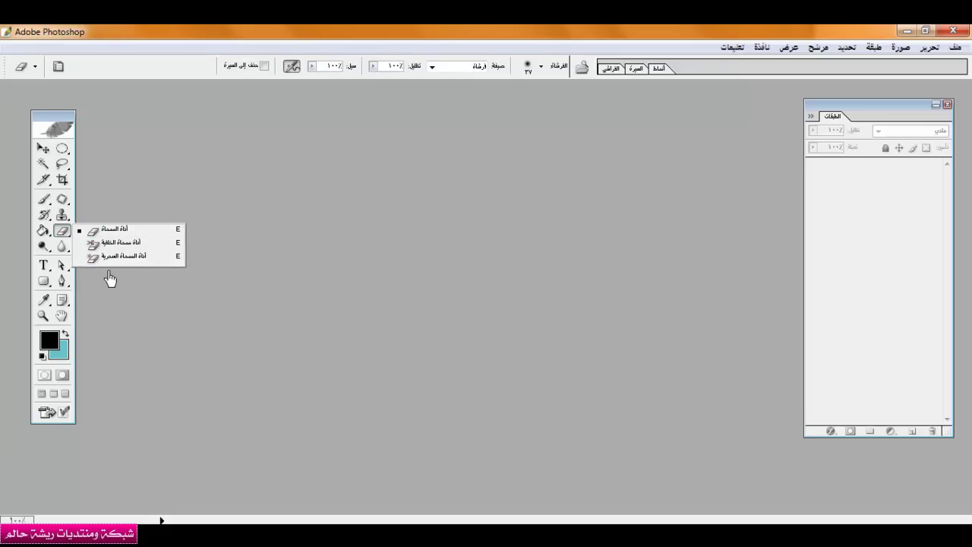
pyautogui.click(110, 279)
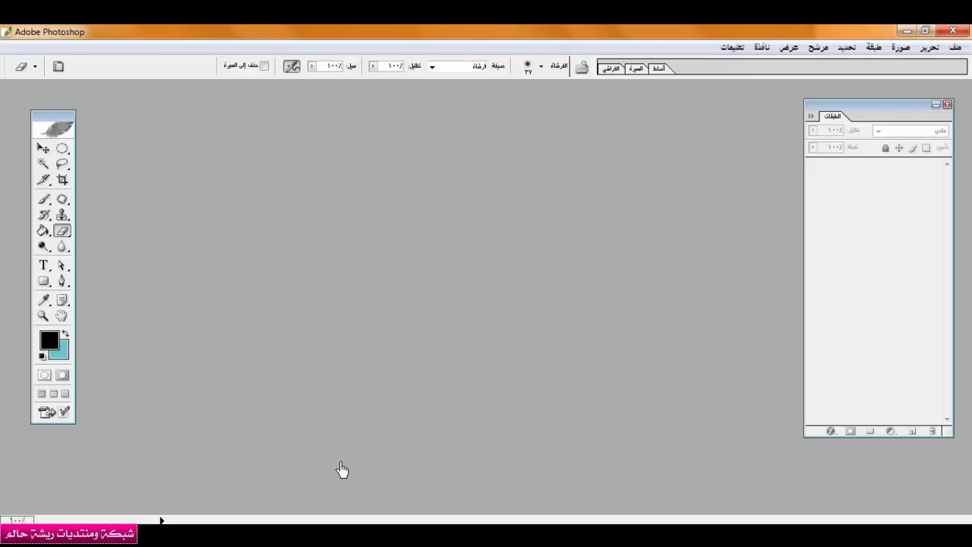
# - Open the two desert photos named ريشة حالم (١).jpg from the desktop together
pyautogui.doubleClick(612, 391)
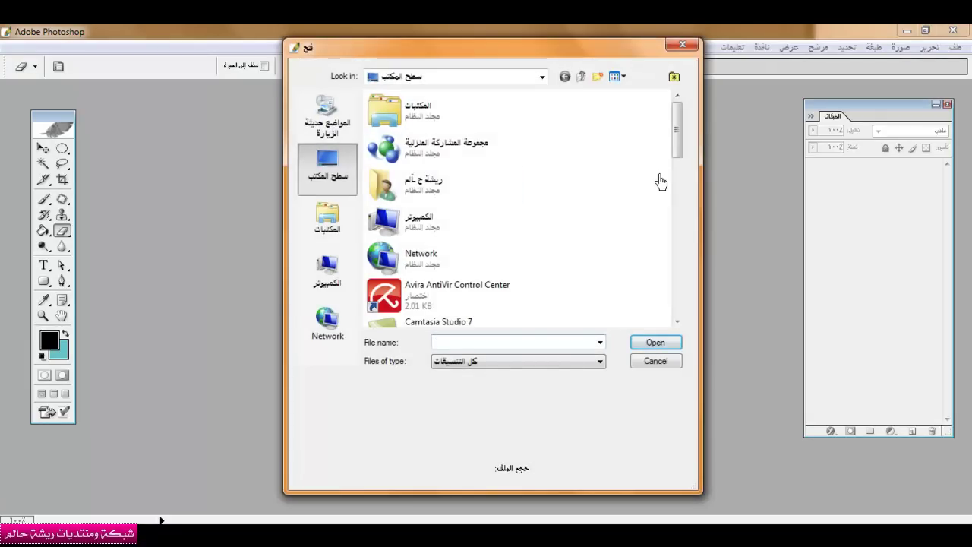
pyautogui.moveTo(676, 148); pyautogui.dragTo(685, 306)
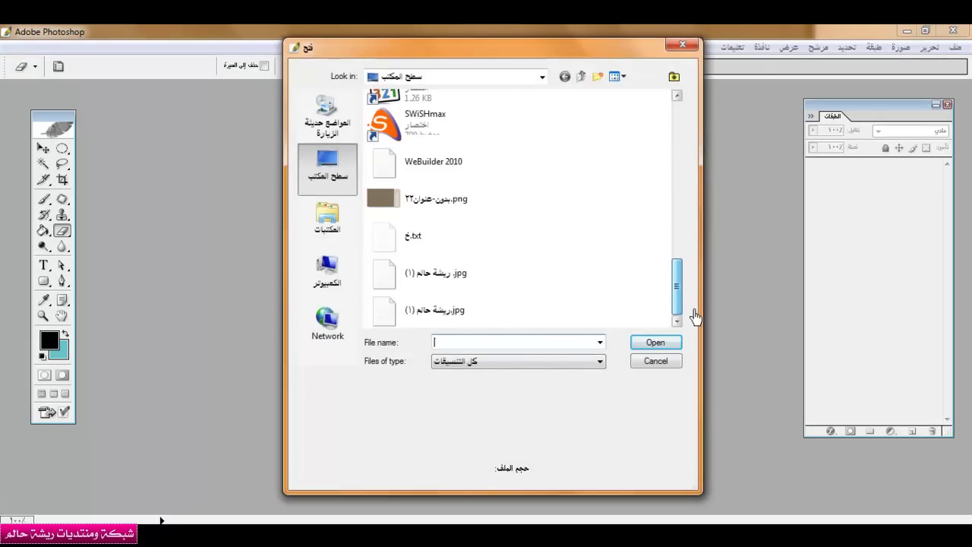
pyautogui.click(501, 275)
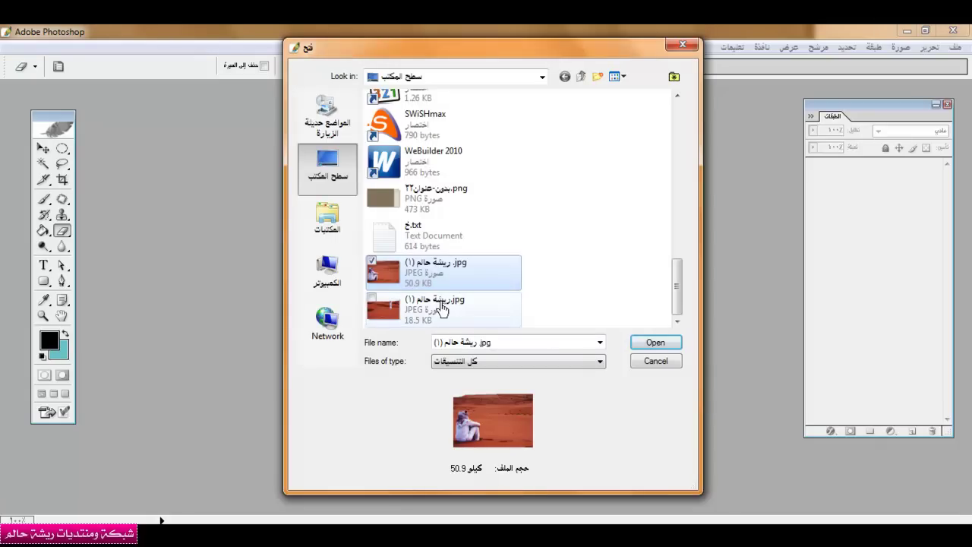
pyautogui.keyDown('ctrl'); pyautogui.click(442, 307); pyautogui.keyUp('ctrl')
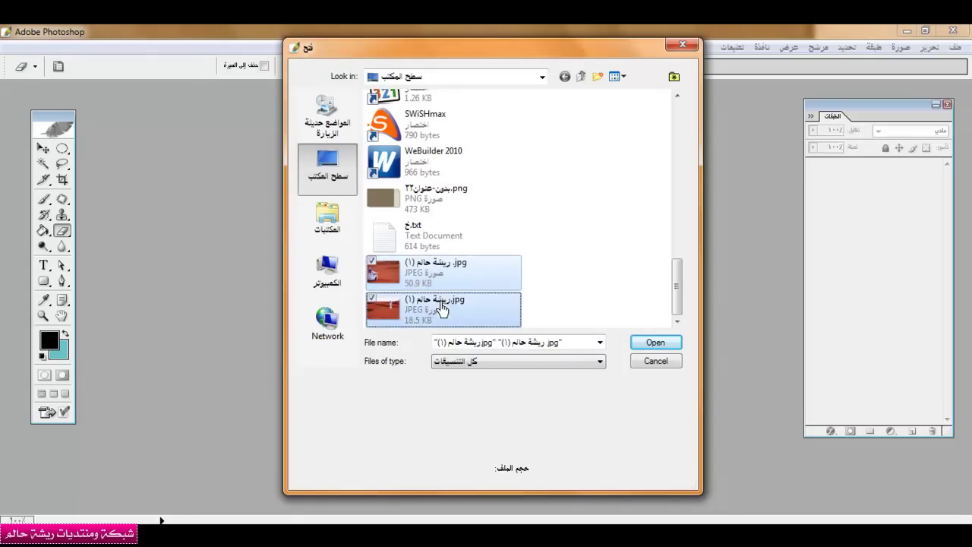
pyautogui.click(646, 343)
# - Place the standing man's image window beside the other photo and convert its background into a regular layer
pyautogui.moveTo(297, 103); pyautogui.dragTo(757, 199)
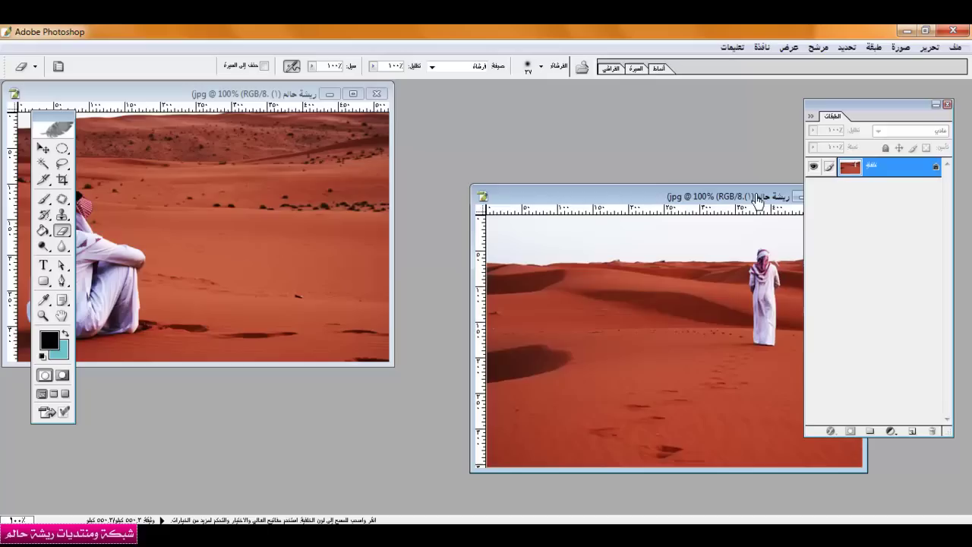
pyautogui.doubleClick(896, 176)
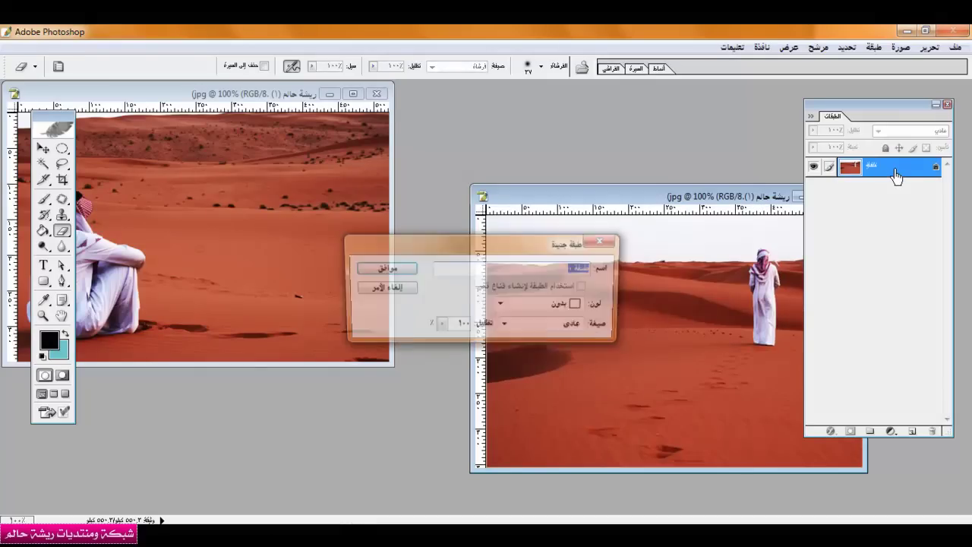
pyautogui.click(416, 270)
# - Copy the standing man's photo into the sitting man's document with the Move tool, covering its canvas, and maximize that document
pyautogui.click(43, 149)
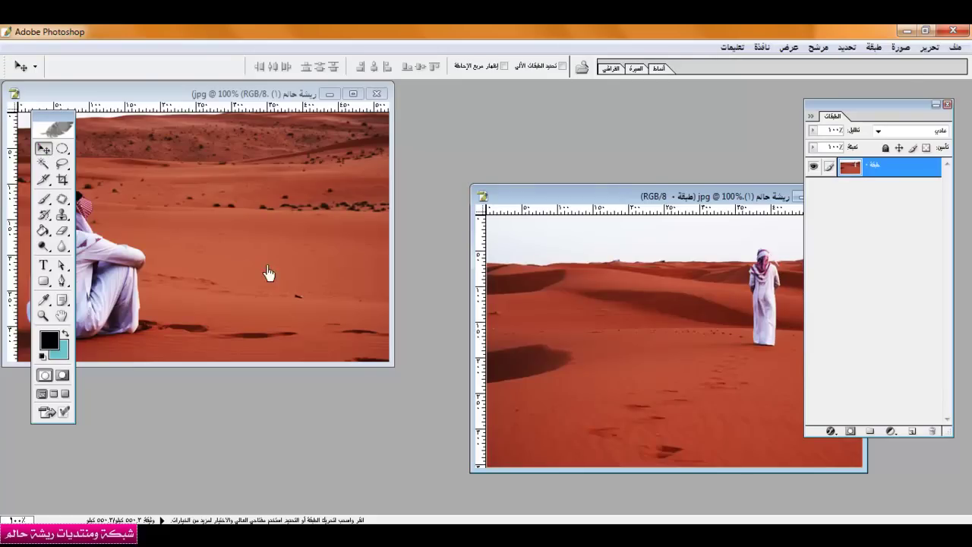
pyautogui.moveTo(285, 101); pyautogui.dragTo(360, 204)
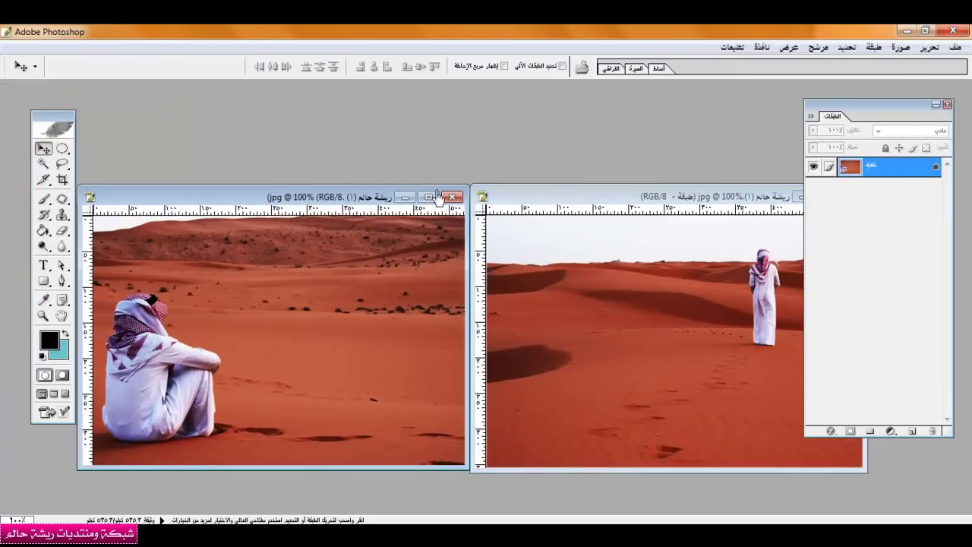
pyautogui.click(525, 193)
pyautogui.moveTo(625, 293); pyautogui.dragTo(202, 288)
pyautogui.click(428, 196)
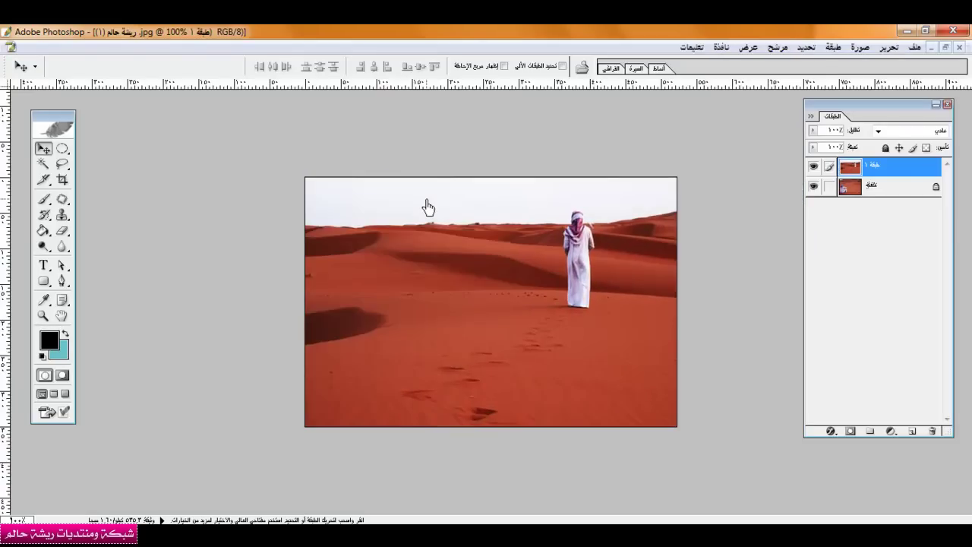
# - Set the Eraser to the soft round 100 px brush with 0% hardness
pyautogui.click(65, 234)
pyautogui.moveTo(66, 240); pyautogui.dragTo(105, 235)
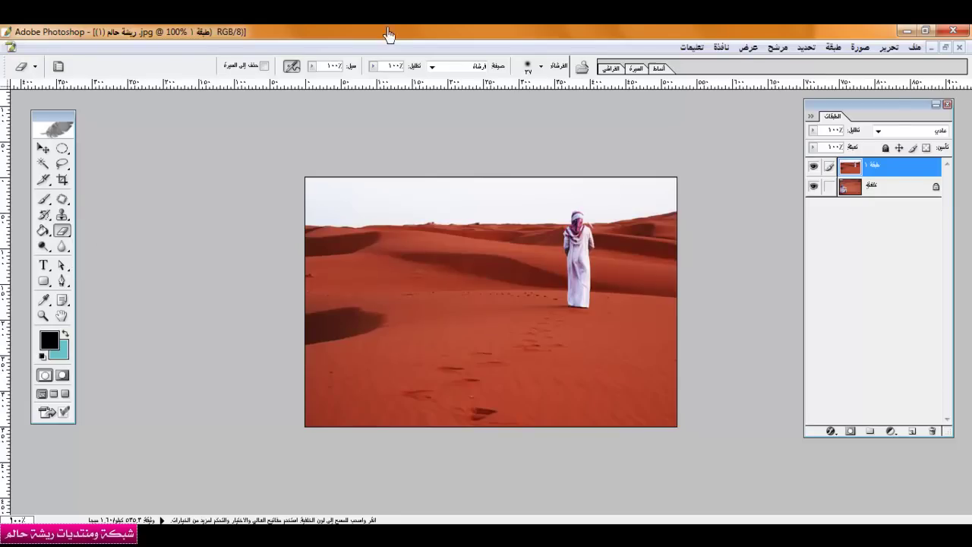
pyautogui.click(540, 66)
pyautogui.moveTo(608, 199); pyautogui.dragTo(608, 228)
pyautogui.click(454, 90)
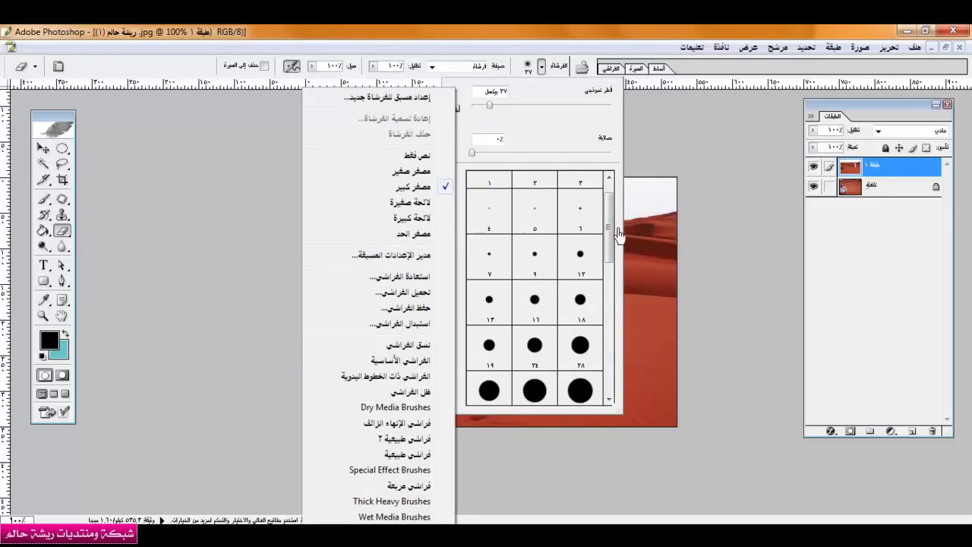
pyautogui.click(618, 232)
pyautogui.moveTo(608, 220); pyautogui.dragTo(610, 365)
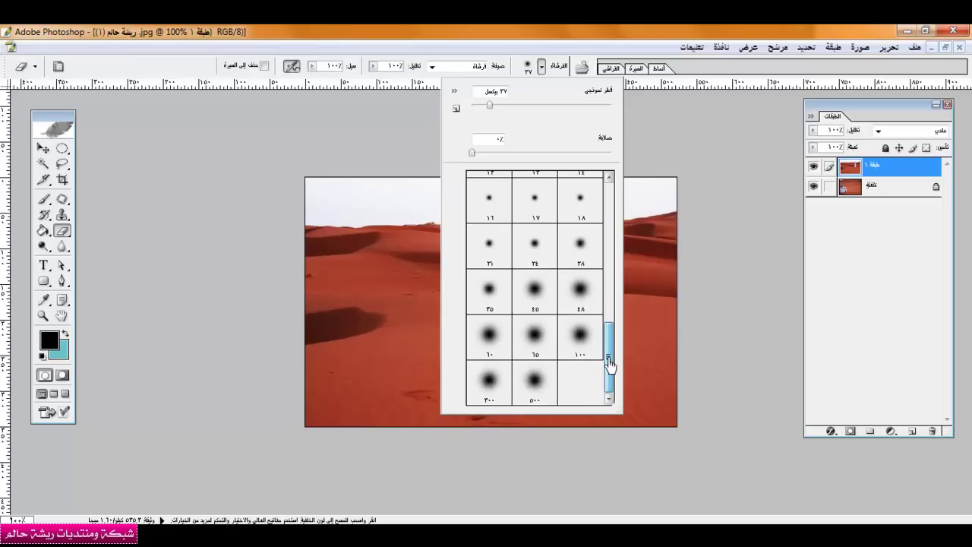
pyautogui.click(581, 352)
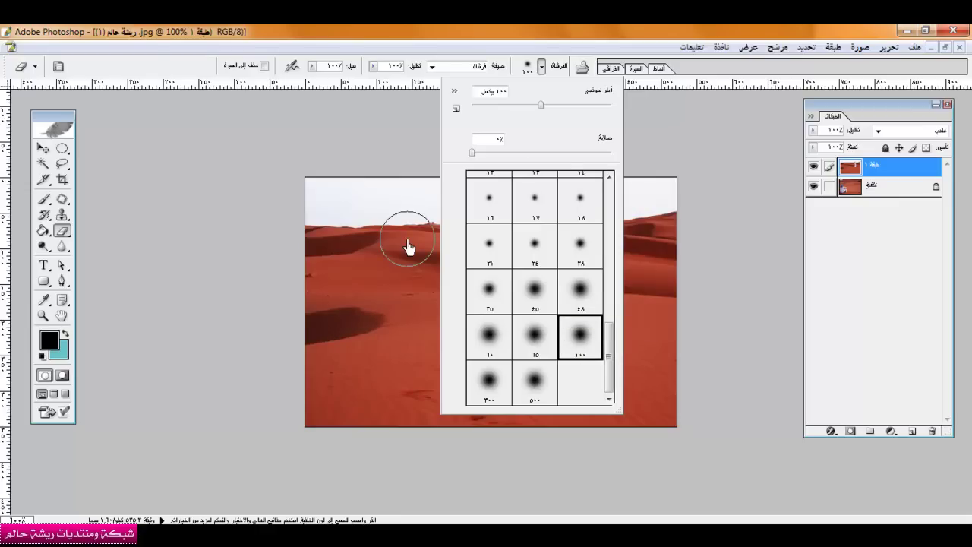
pyautogui.click(410, 34)
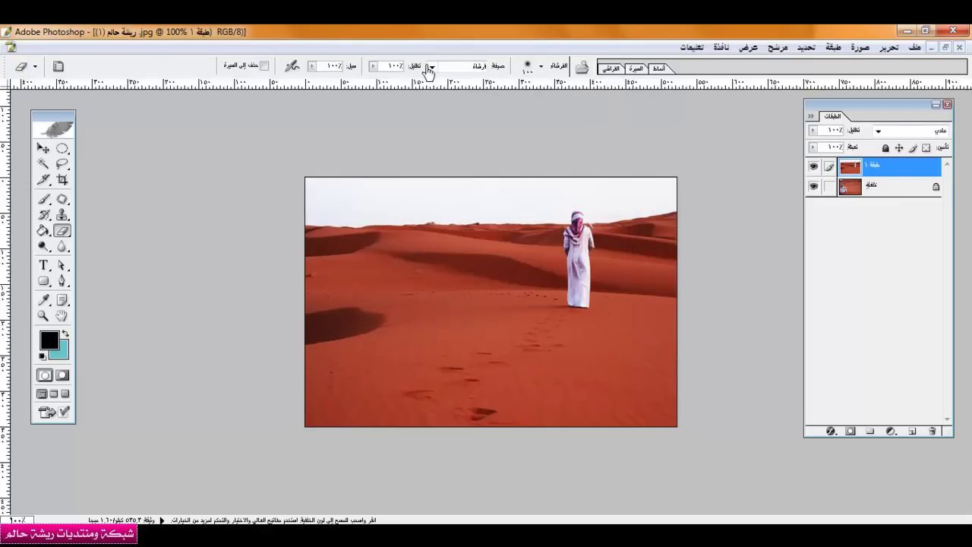
pyautogui.moveTo(464, 308); pyautogui.dragTo(463, 323)
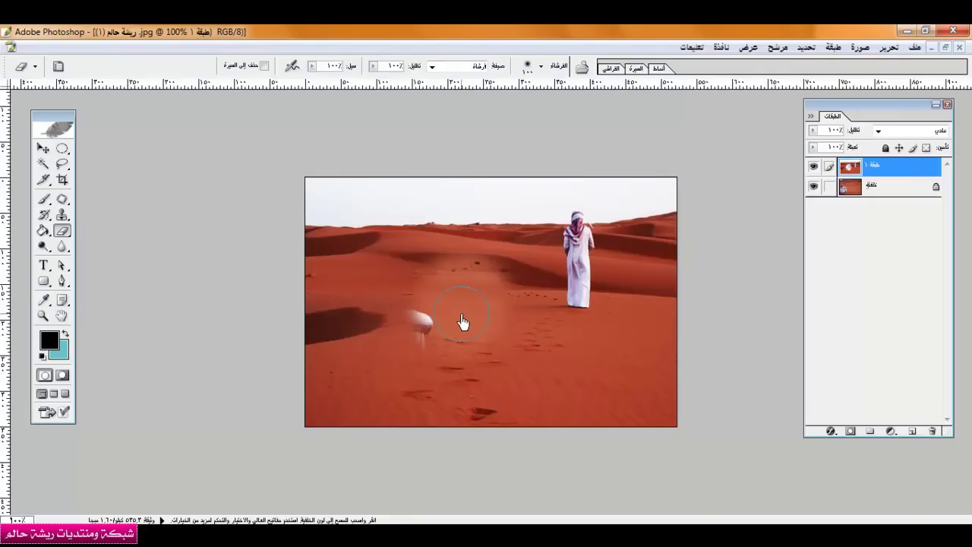
pyautogui.hotkey('ctrl', 'z')
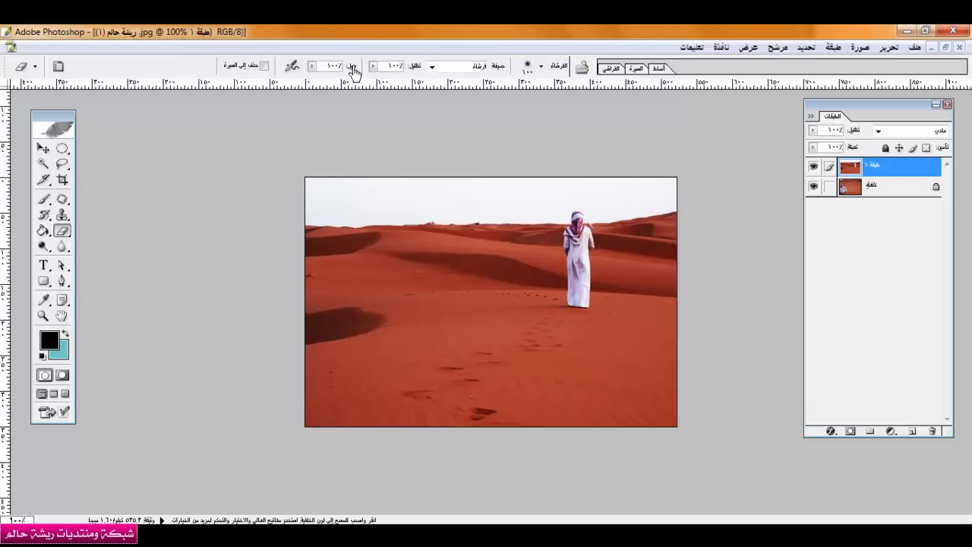
pyautogui.moveTo(506, 304)
pyautogui.mouseDown()
pyautogui.moveTo(465, 274)
pyautogui.moveTo(511, 274)
pyautogui.moveTo(544, 375)
pyautogui.moveTo(481, 365)
pyautogui.mouseUp()
pyautogui.hotkey('ctrl', 'z')
# - Convert the sitting man's background into a regular layer and make the standing man's layer active again
pyautogui.click(854, 195)
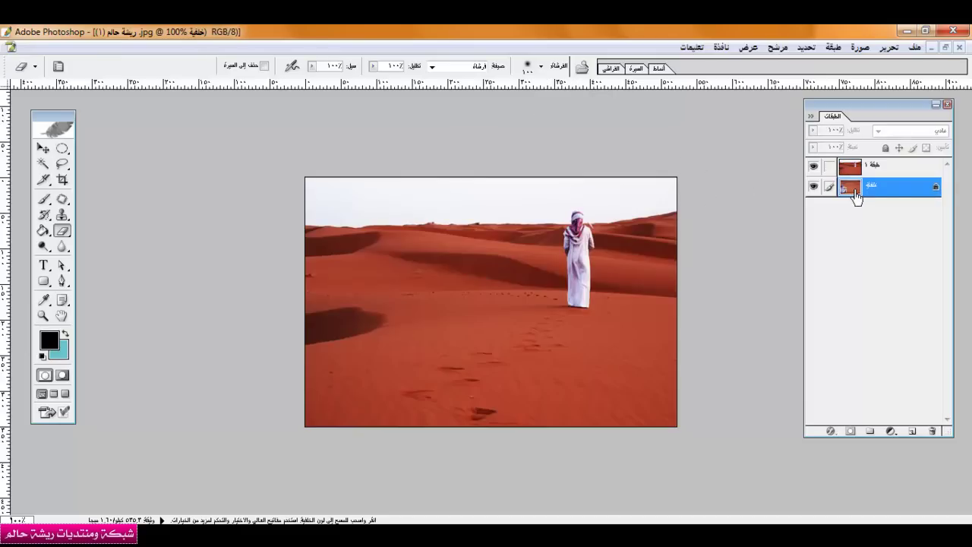
pyautogui.doubleClick(898, 199)
pyautogui.press('Return')
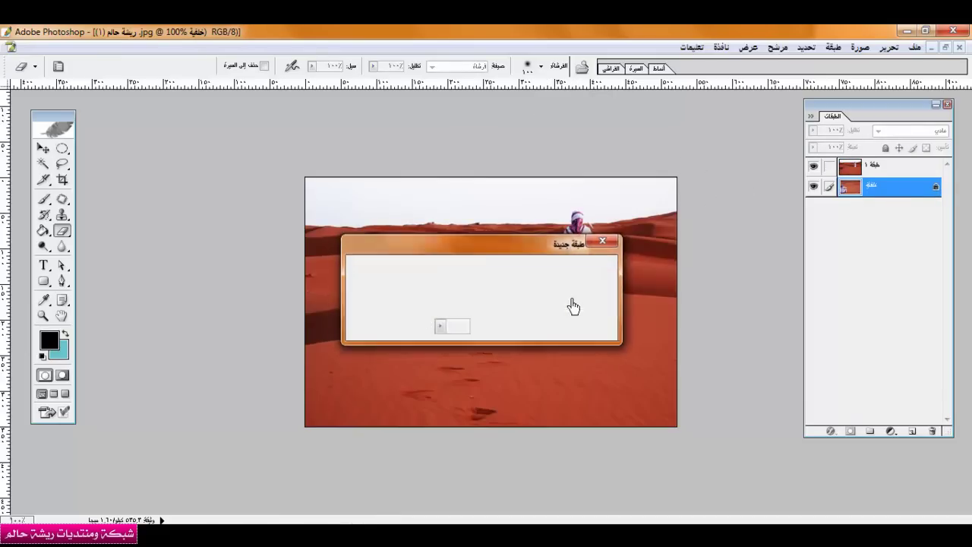
pyautogui.click(893, 176)
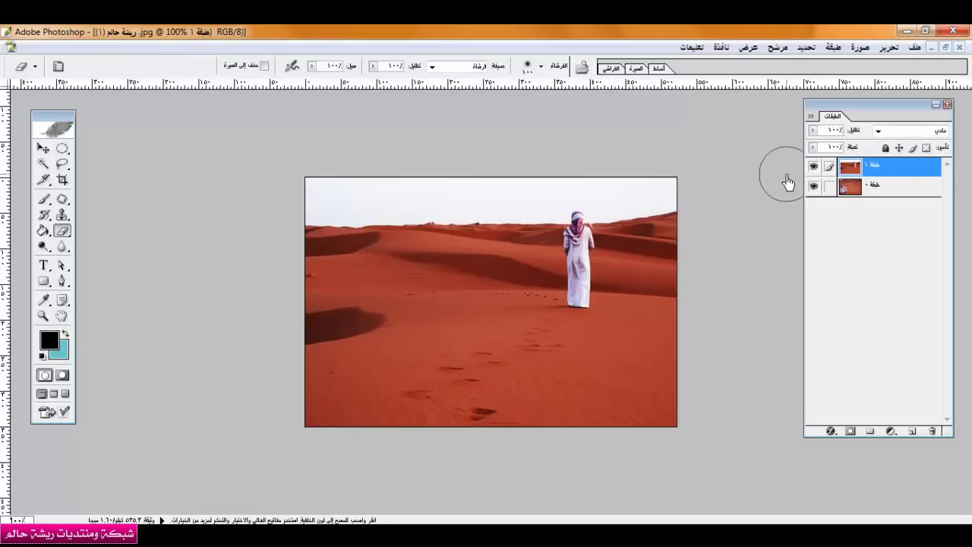
pyautogui.click(540, 67)
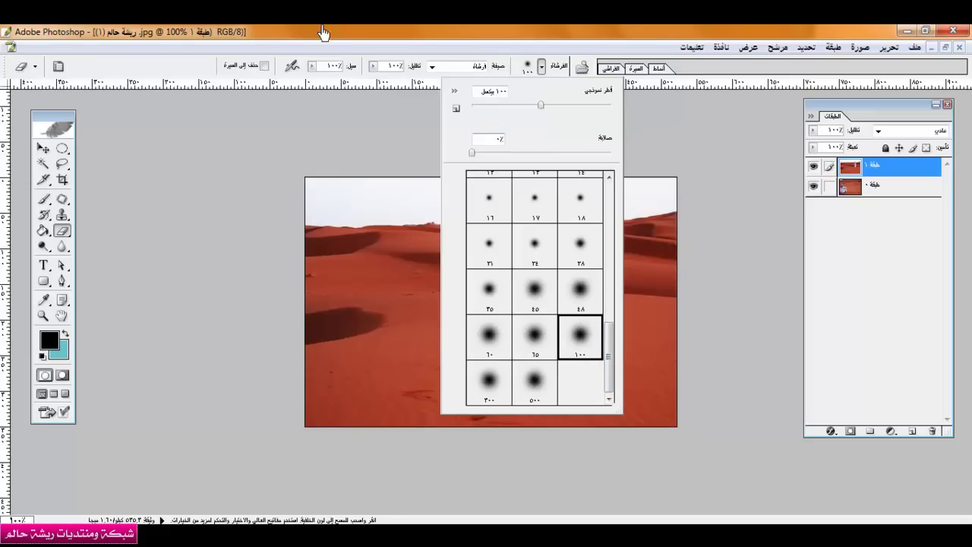
pyautogui.click(736, 99)
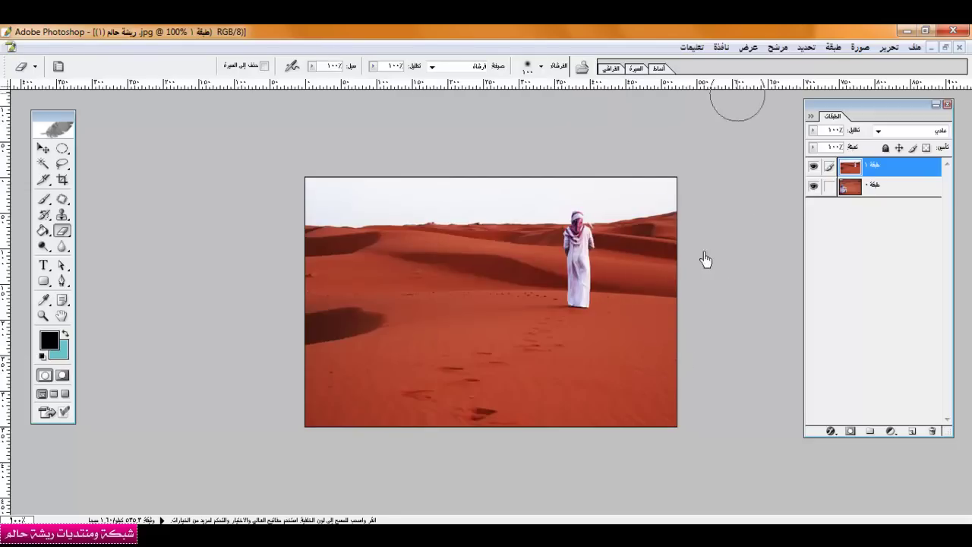
pyautogui.moveTo(671, 392)
pyautogui.mouseDown()
pyautogui.moveTo(651, 344)
pyautogui.moveTo(665, 344)
pyautogui.moveTo(616, 375)
pyautogui.moveTo(527, 380)
pyautogui.moveTo(481, 415)
pyautogui.moveTo(396, 398)
pyautogui.moveTo(297, 400)
pyautogui.moveTo(447, 377)
pyautogui.moveTo(304, 359)
pyautogui.moveTo(328, 367)
pyautogui.moveTo(380, 351)
pyautogui.moveTo(337, 260)
pyautogui.moveTo(387, 283)
pyautogui.moveTo(435, 337)
pyautogui.moveTo(493, 322)
pyautogui.moveTo(474, 309)
pyautogui.moveTo(460, 260)
pyautogui.mouseUp()
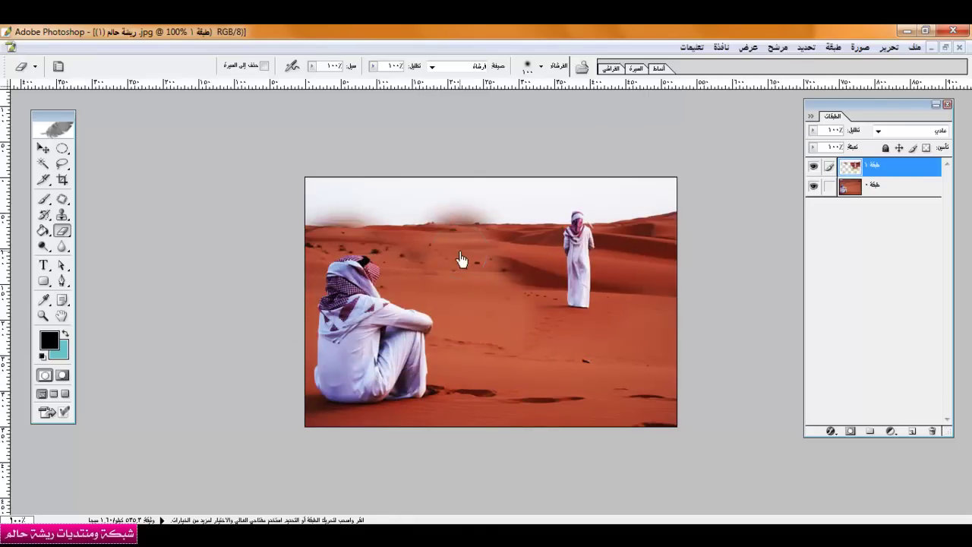
pyautogui.hotkey('ctrl', 'z')
pyautogui.click(940, 431)
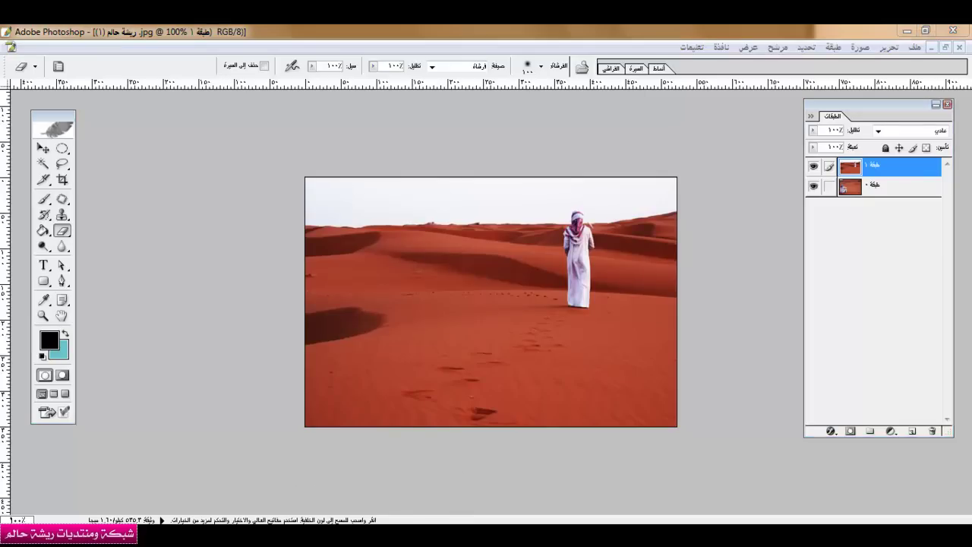
pyautogui.click(751, 387)
# - Erase the upper layer over the sitting man and around the standing man to reveal the photo beneath
pyautogui.moveTo(466, 275)
pyautogui.mouseDown()
pyautogui.moveTo(467, 468)
pyautogui.moveTo(418, 239)
pyautogui.moveTo(379, 404)
pyautogui.moveTo(328, 365)
pyautogui.moveTo(322, 378)
pyautogui.moveTo(329, 285)
pyautogui.moveTo(372, 182)
pyautogui.moveTo(406, 176)
pyautogui.moveTo(303, 198)
pyautogui.moveTo(508, 177)
pyautogui.moveTo(474, 221)
pyautogui.moveTo(435, 228)
pyautogui.moveTo(434, 239)
pyautogui.moveTo(462, 247)
pyautogui.moveTo(488, 241)
pyautogui.moveTo(510, 182)
pyautogui.moveTo(612, 152)
pyautogui.moveTo(644, 167)
pyautogui.moveTo(678, 217)
pyautogui.moveTo(676, 304)
pyautogui.moveTo(665, 295)
pyautogui.moveTo(657, 228)
pyautogui.moveTo(628, 200)
pyautogui.moveTo(644, 279)
pyautogui.mouseUp()
pyautogui.hotkey('ctrl', 'z')
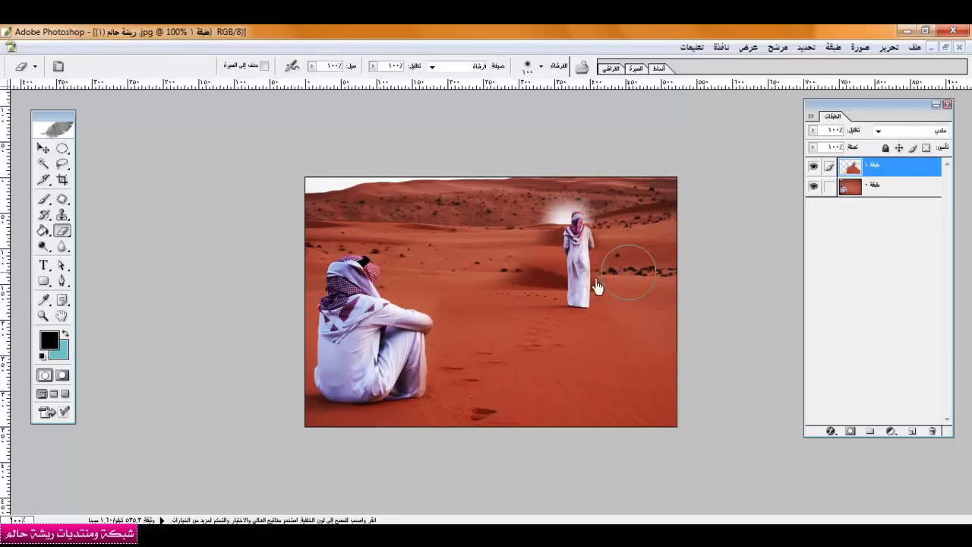
pyautogui.moveTo(527, 256)
pyautogui.mouseDown()
pyautogui.moveTo(516, 228)
pyautogui.moveTo(545, 194)
pyautogui.moveTo(521, 224)
pyautogui.moveTo(520, 259)
pyautogui.moveTo(500, 265)
pyautogui.moveTo(530, 186)
pyautogui.moveTo(519, 275)
pyautogui.mouseUp()
# - Reduce the Eraser's brush size to 10 px for detailed work around the standing man
pyautogui.press('z')
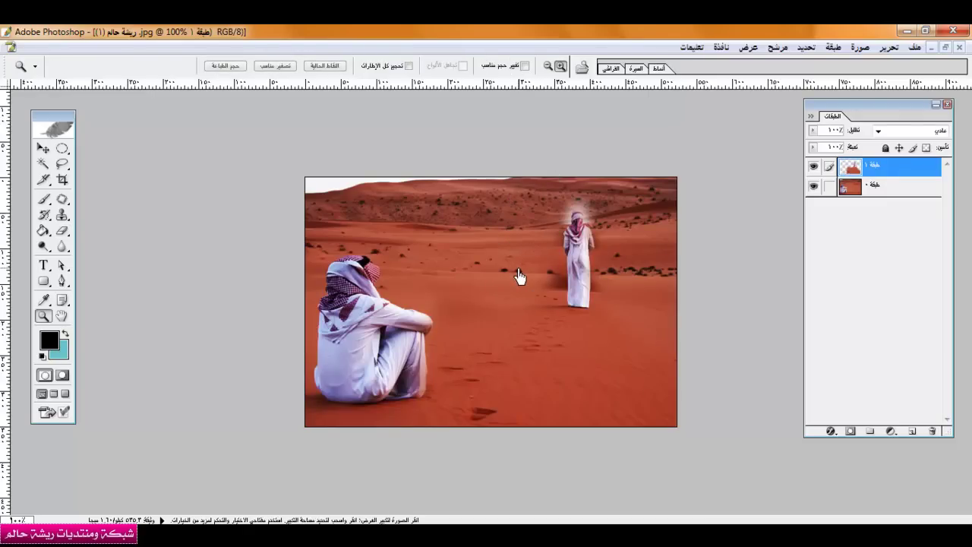
pyautogui.click(325, 66)
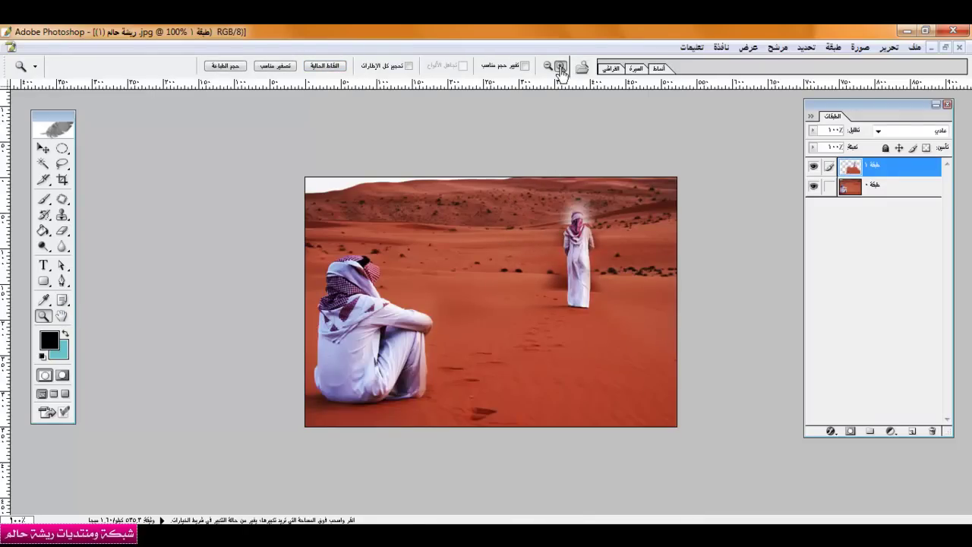
pyautogui.click(607, 252)
pyautogui.moveTo(605, 254); pyautogui.dragTo(643, 209)
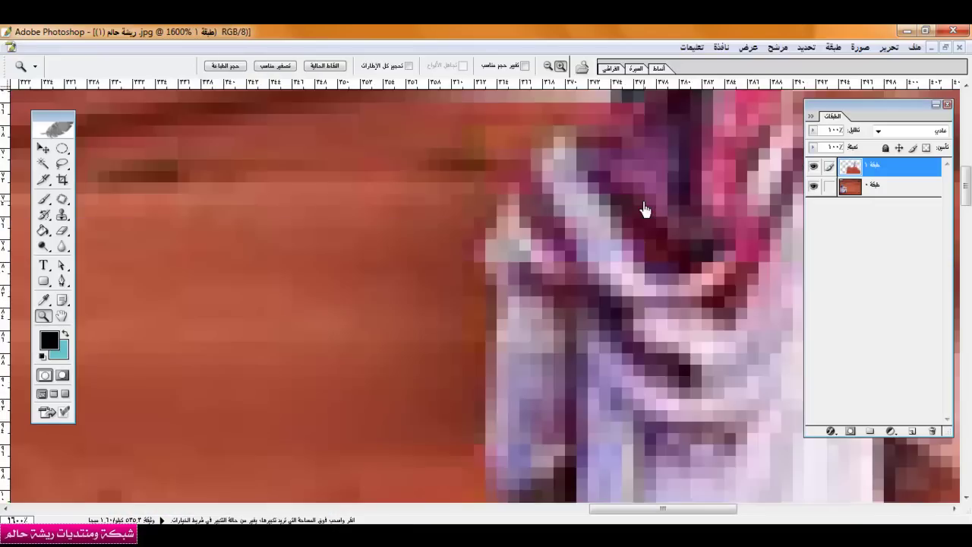
pyautogui.click(548, 67)
pyautogui.click(598, 190)
pyautogui.click(597, 190)
pyautogui.click(597, 189)
pyautogui.click(597, 189)
pyautogui.click(597, 189)
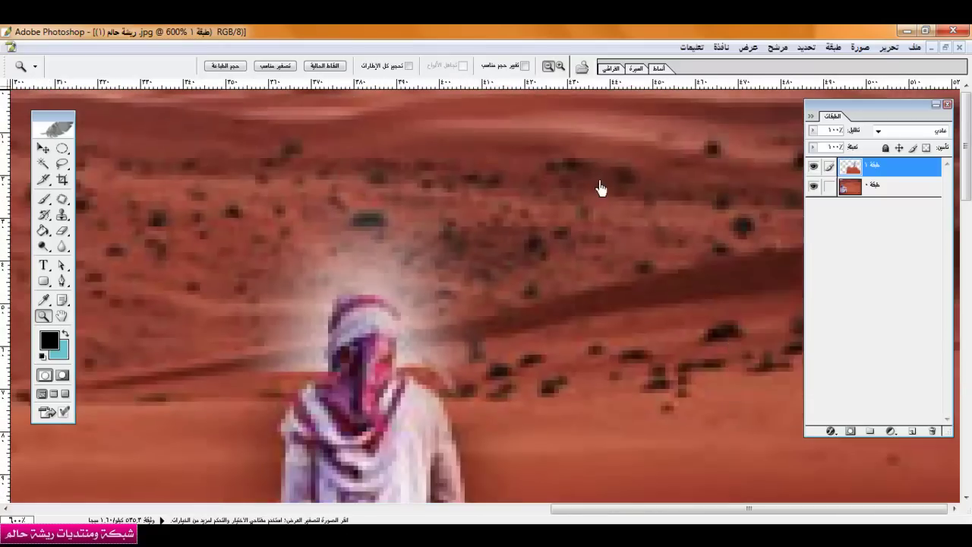
pyautogui.hotkey('ctrl', '+')
pyautogui.hotkey('ctrl', '+')
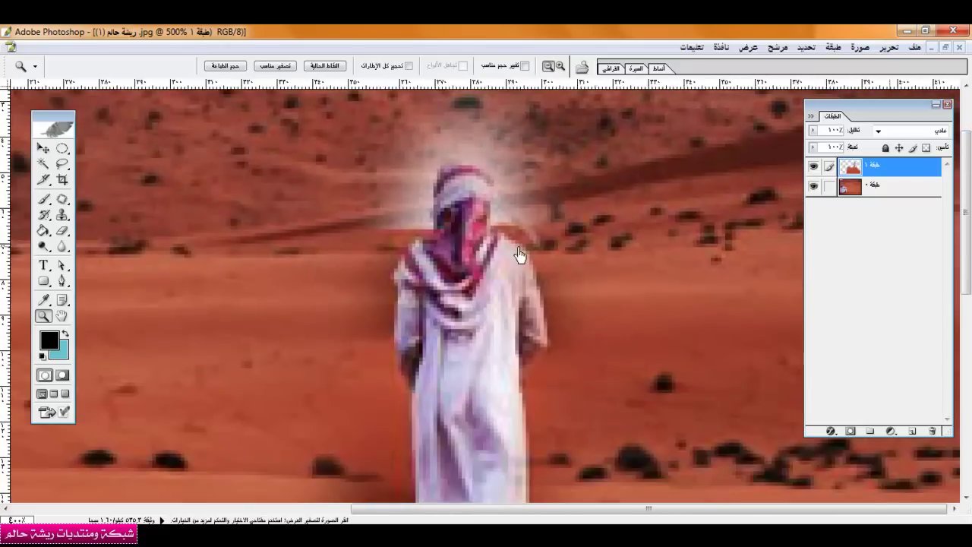
pyautogui.click(521, 256)
pyautogui.click(521, 256)
pyautogui.click(593, 347)
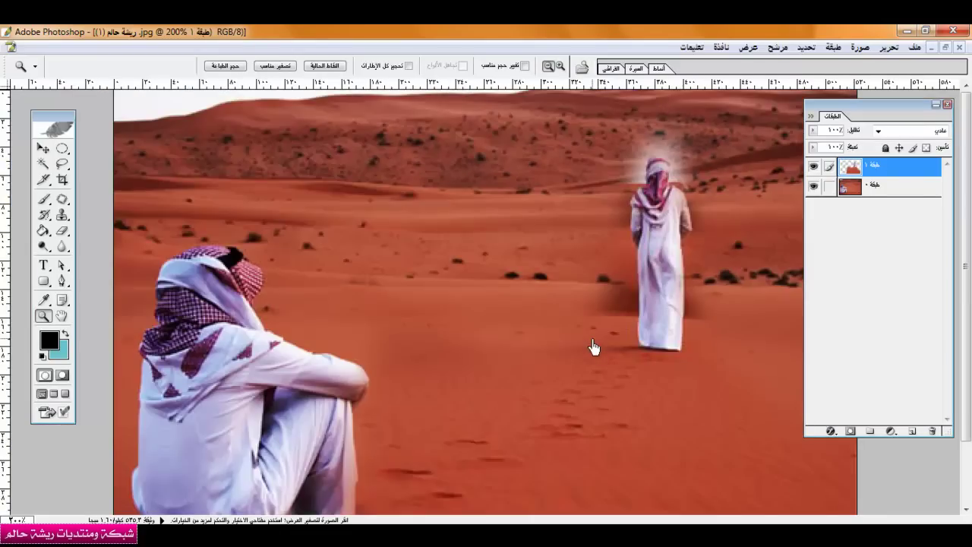
pyautogui.click(62, 230)
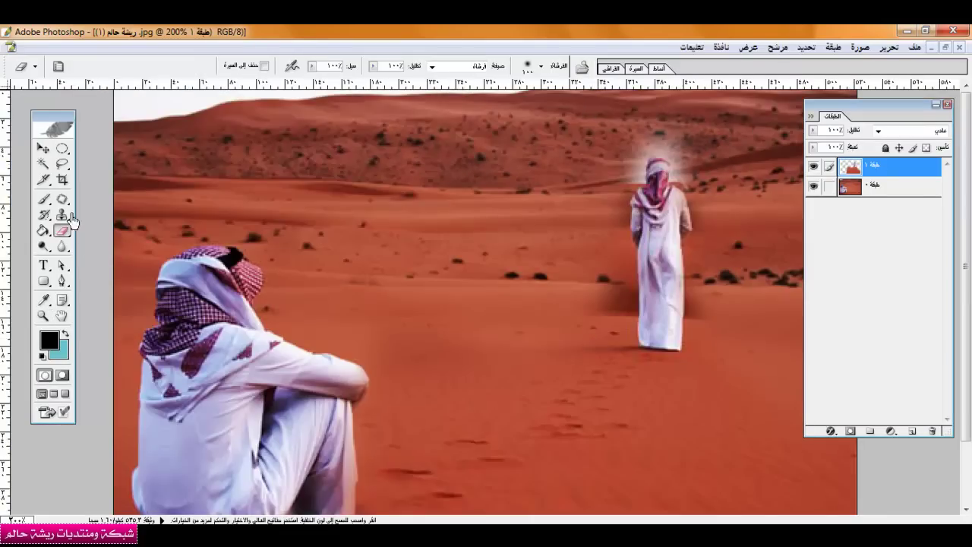
pyautogui.click(540, 67)
pyautogui.moveTo(535, 110); pyautogui.dragTo(479, 113)
pyautogui.press('Return')
# - Erase the pale halo and dark sand remnants around the standing man, lowering the Eraser's flow to 19%
pyautogui.moveTo(628, 180)
pyautogui.mouseDown()
pyautogui.moveTo(637, 147)
pyautogui.moveTo(658, 138)
pyautogui.moveTo(682, 153)
pyautogui.moveTo(691, 183)
pyautogui.moveTo(668, 143)
pyautogui.moveTo(634, 146)
pyautogui.moveTo(624, 176)
pyautogui.mouseUp()
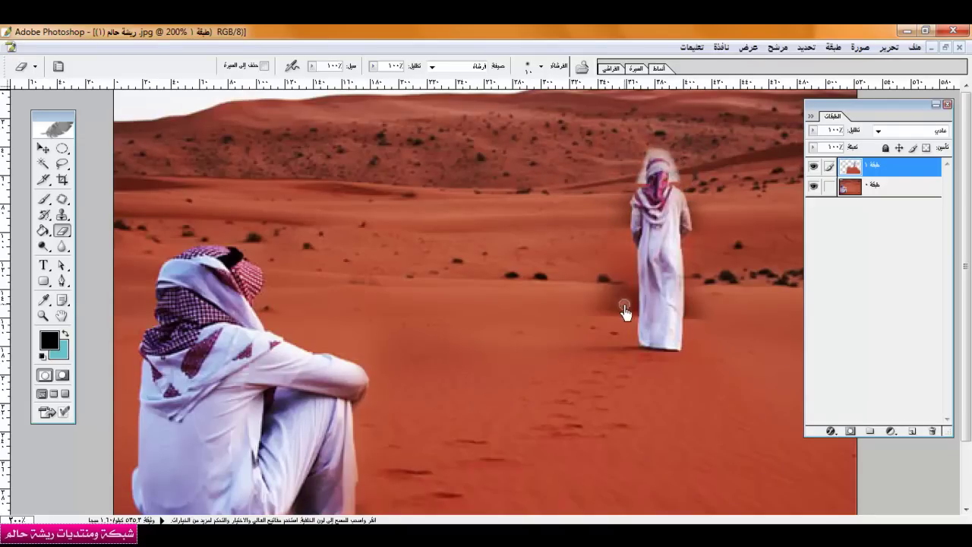
pyautogui.moveTo(631, 280)
pyautogui.mouseDown()
pyautogui.moveTo(618, 322)
pyautogui.moveTo(612, 304)
pyautogui.moveTo(603, 325)
pyautogui.moveTo(597, 303)
pyautogui.mouseUp()
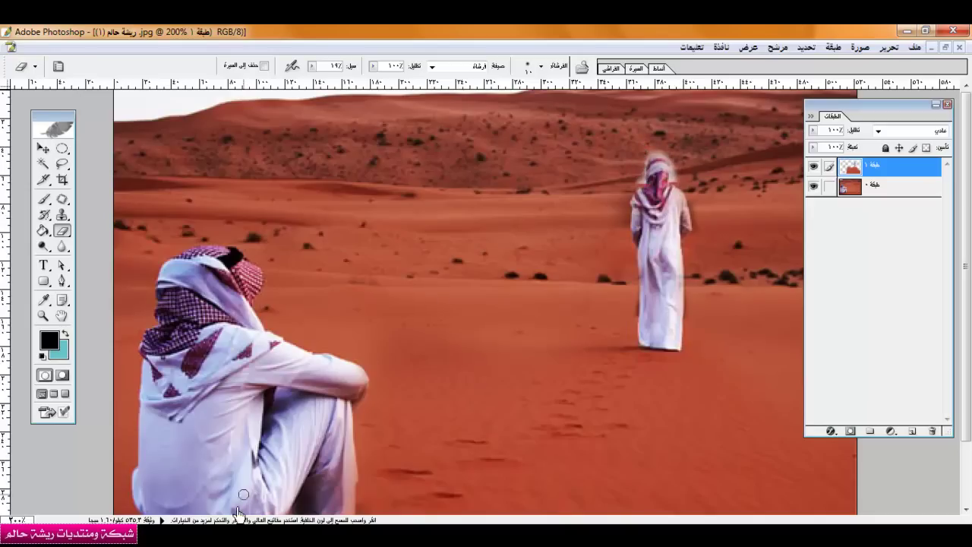
pyautogui.click(905, 473)
# - Try to remove the remaining halo around the standing man's head with the Background Eraser
pyautogui.press('z')
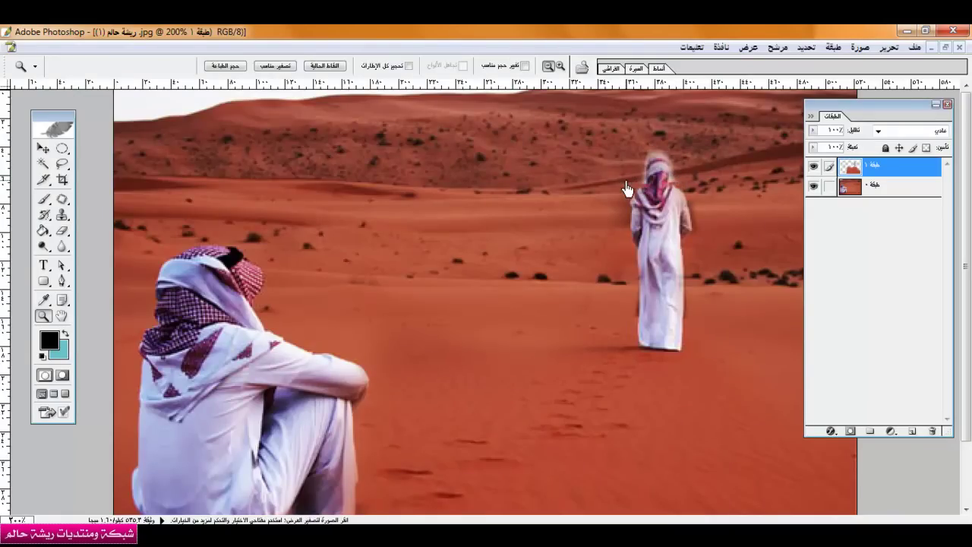
pyautogui.click(323, 66)
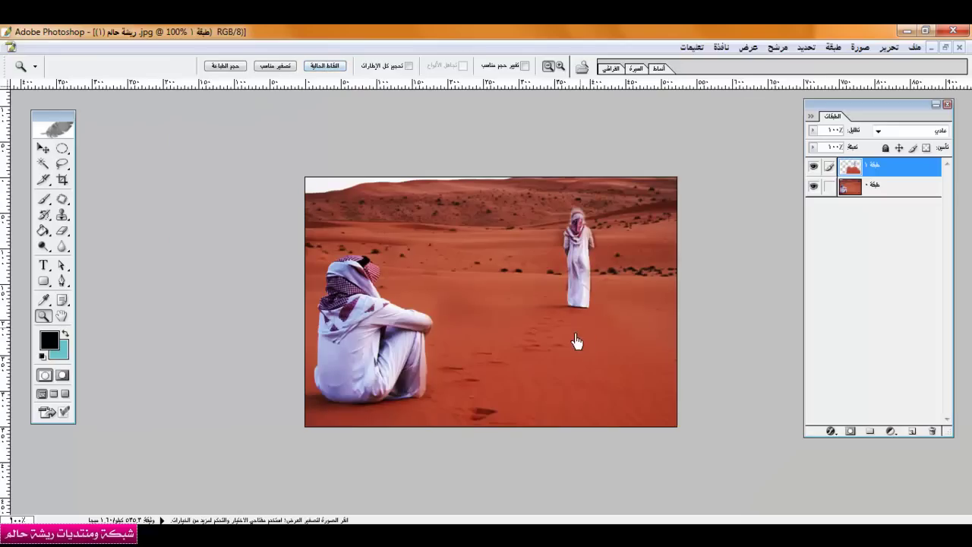
pyautogui.keyDown('alt'); pyautogui.click(603, 266); pyautogui.keyUp('alt')
pyautogui.click(559, 66)
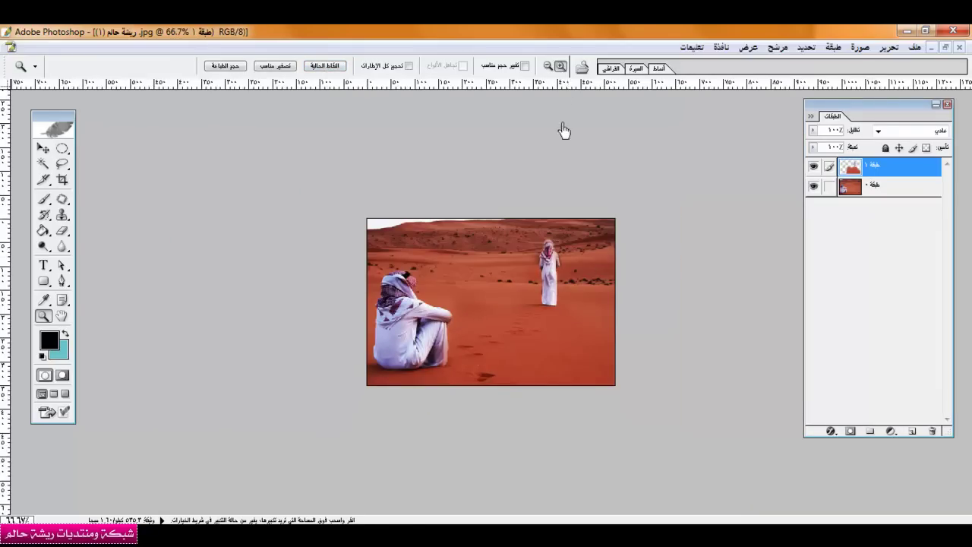
pyautogui.click(572, 325)
pyautogui.click(612, 201)
pyautogui.click(612, 201)
pyautogui.click(681, 147)
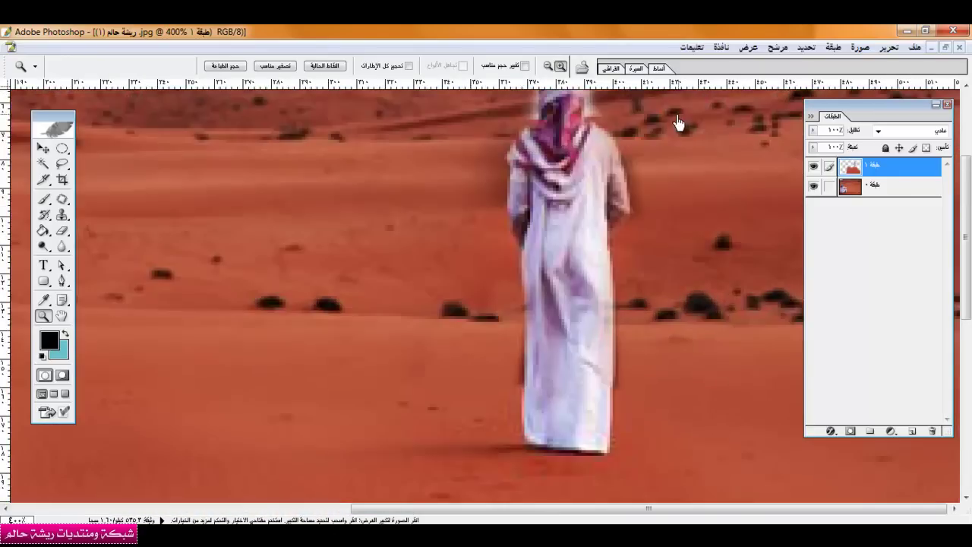
pyautogui.click(677, 120)
pyautogui.click(539, 175)
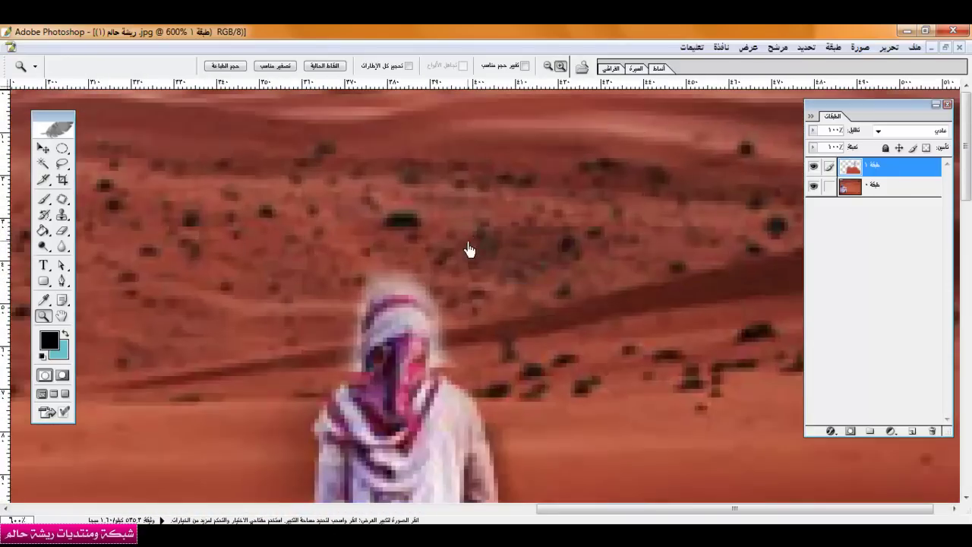
pyautogui.click(66, 233)
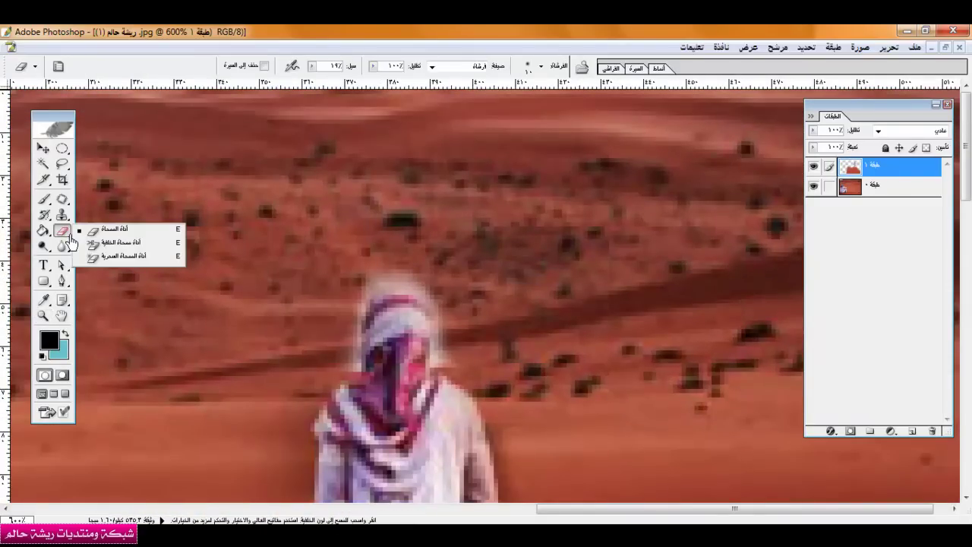
pyautogui.click(123, 242)
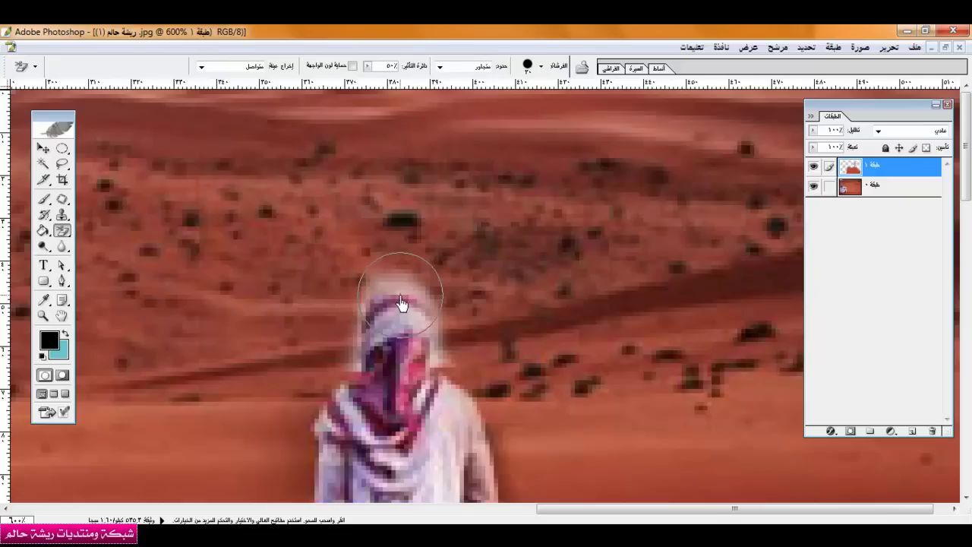
pyautogui.click(399, 302)
pyautogui.moveTo(396, 296)
pyautogui.mouseDown()
pyautogui.moveTo(448, 325)
pyautogui.moveTo(440, 335)
pyautogui.moveTo(359, 344)
pyautogui.mouseUp()
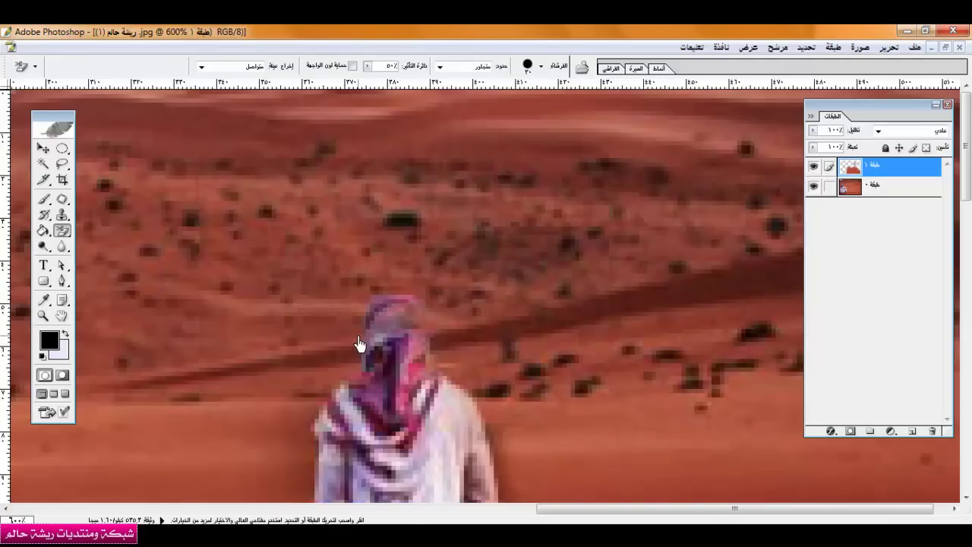
# - Undo the Background Eraser strokes on the standing man's head by going back to the last regular Eraser state
pyautogui.press('z')
pyautogui.click(325, 67)
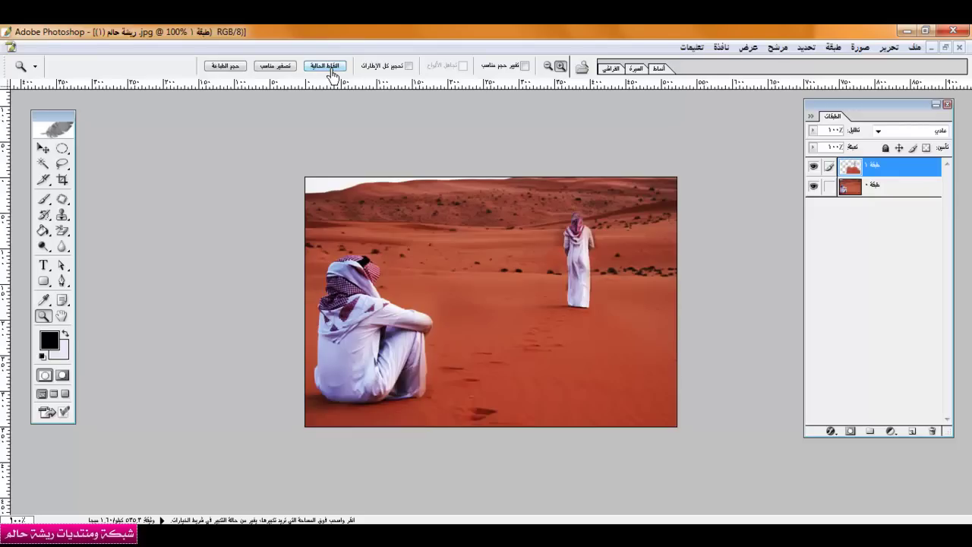
pyautogui.click(653, 68)
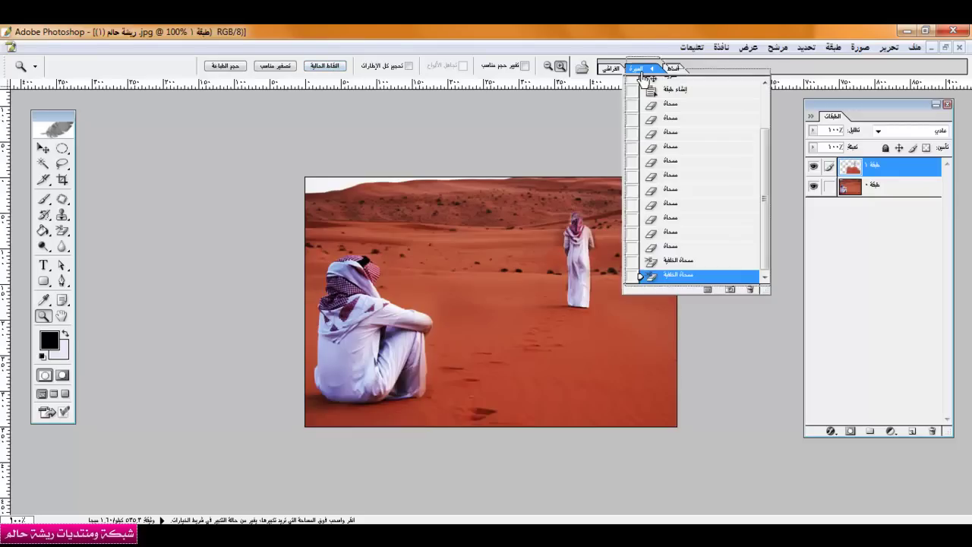
pyautogui.click(671, 260)
pyautogui.click(668, 245)
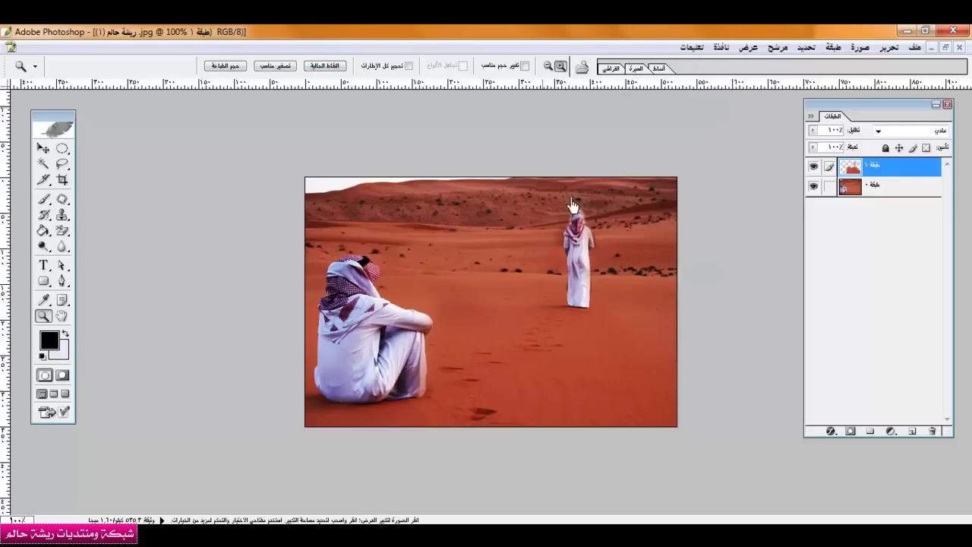
# - Erase the leftover halo around the standing man's head with the regular Eraser
pyautogui.moveTo(579, 238); pyautogui.dragTo(581, 238)
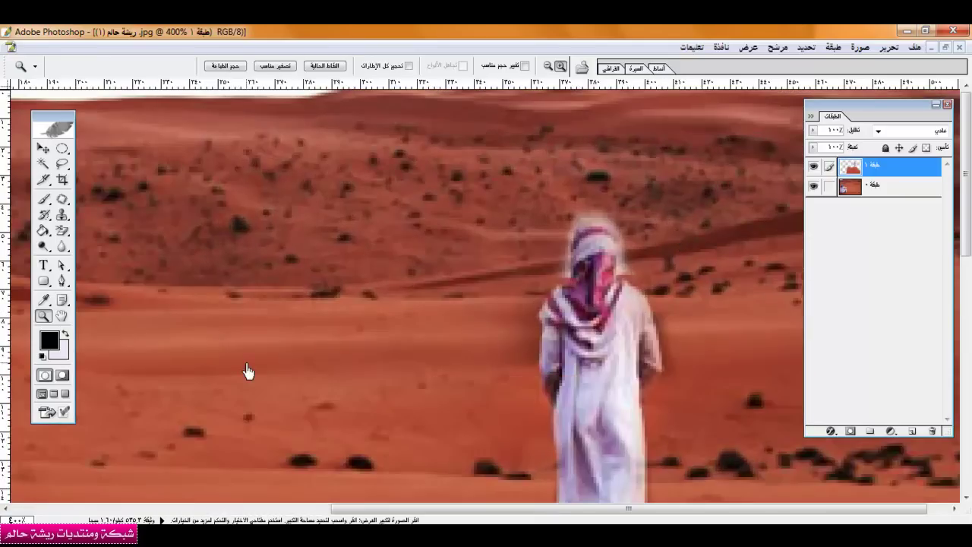
pyautogui.click(62, 231)
pyautogui.click(91, 227)
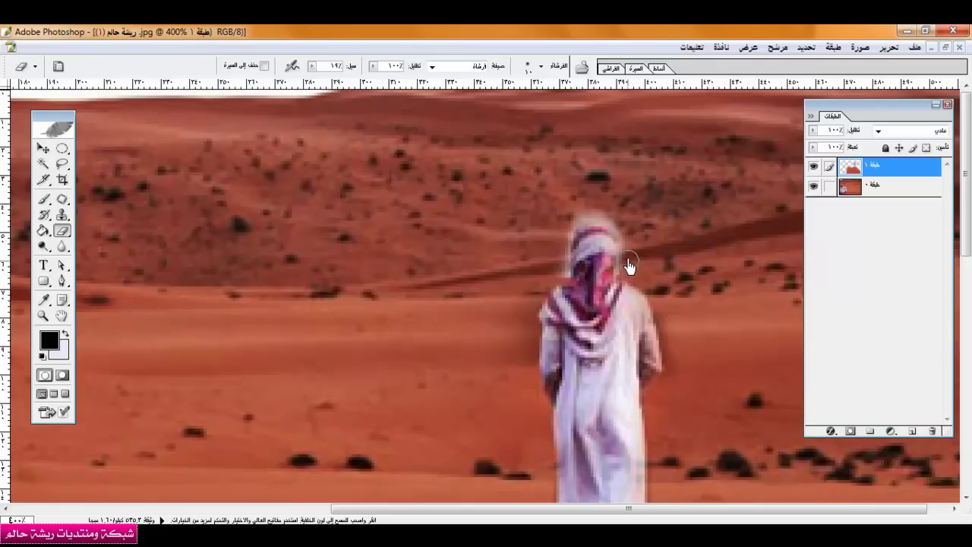
pyautogui.moveTo(590, 210)
pyautogui.mouseDown()
pyautogui.moveTo(558, 233)
pyautogui.moveTo(560, 284)
pyautogui.moveTo(566, 267)
pyautogui.mouseUp()
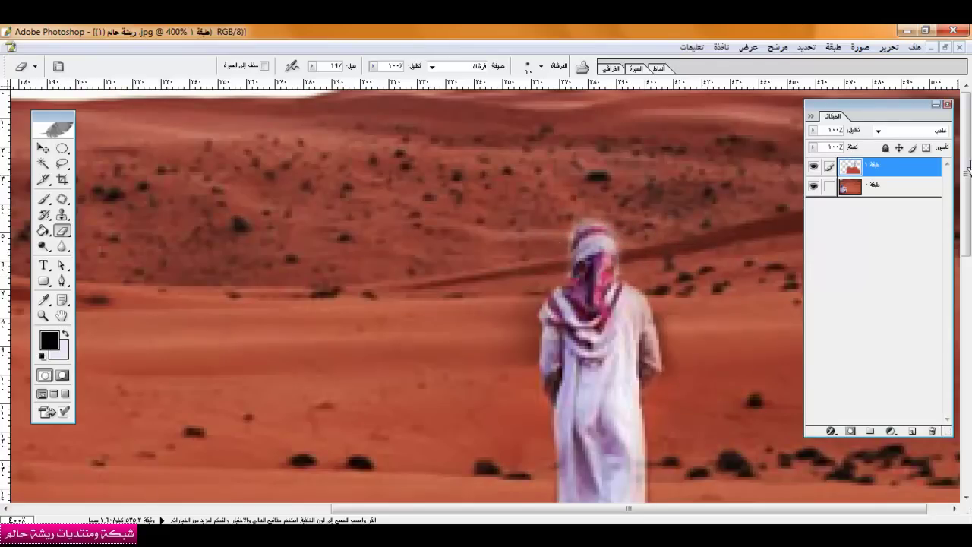
pyautogui.scroll(-5, 623, 266)
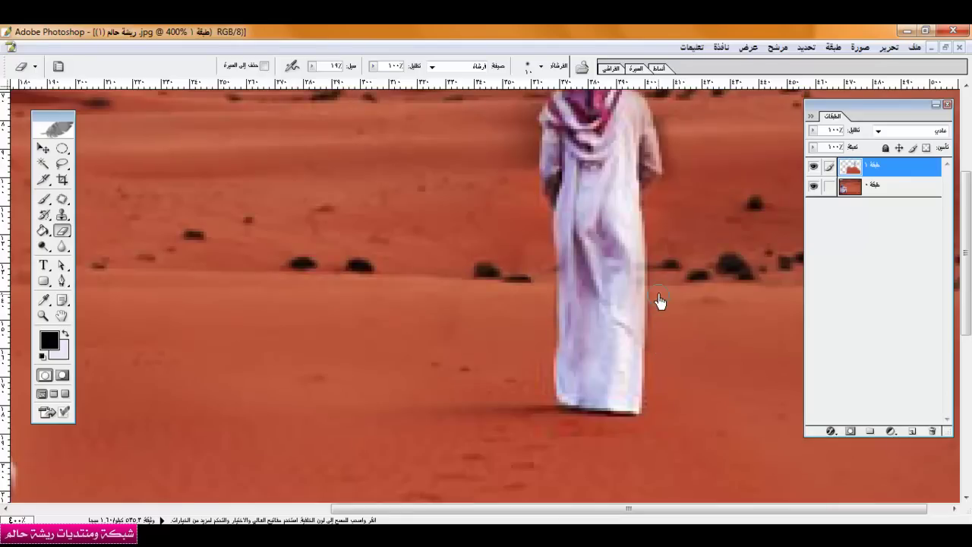
# - Enlarge the Eraser brush to 98 px and erase the upper layer's foreground sand to reveal the sand beneath
pyautogui.press('z')
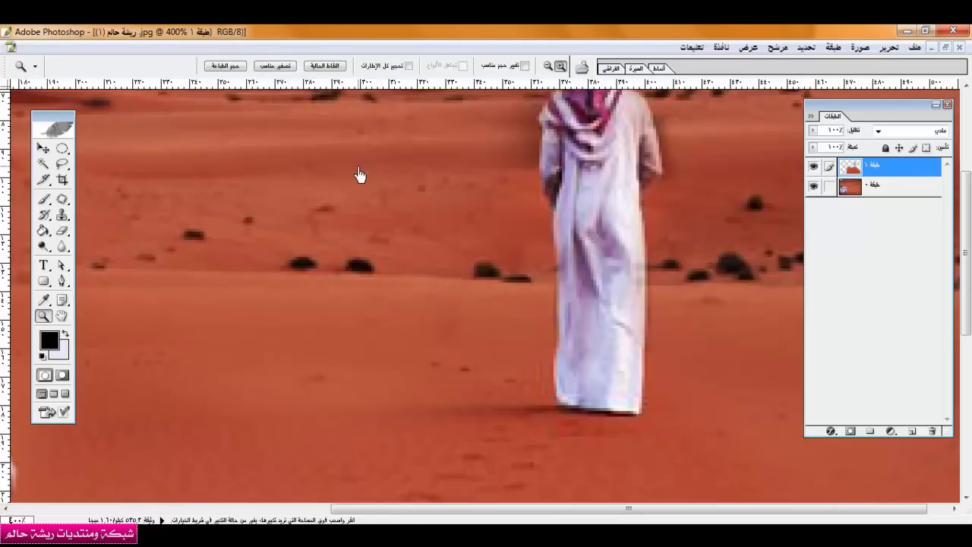
pyautogui.click(326, 65)
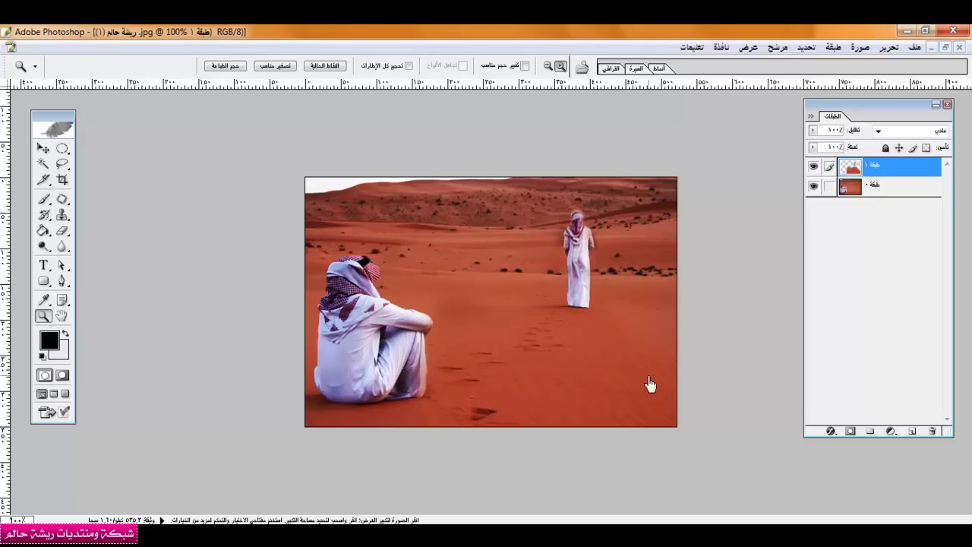
pyautogui.click(62, 230)
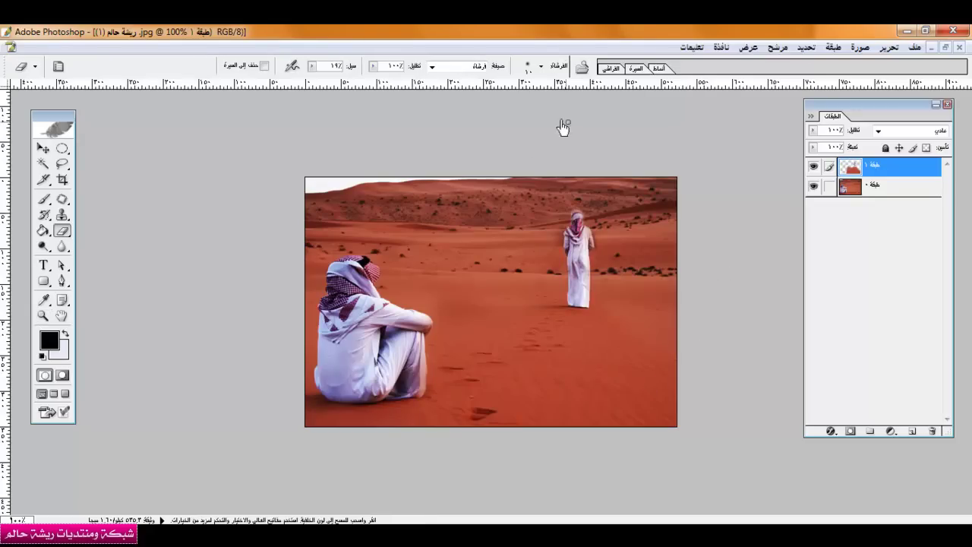
pyautogui.click(541, 67)
pyautogui.click(537, 104)
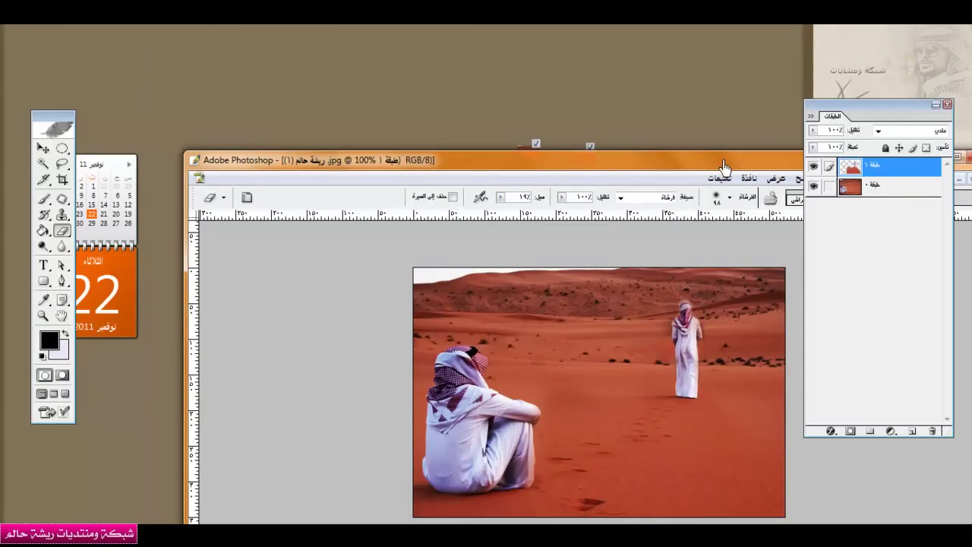
pyautogui.doubleClick(723, 168)
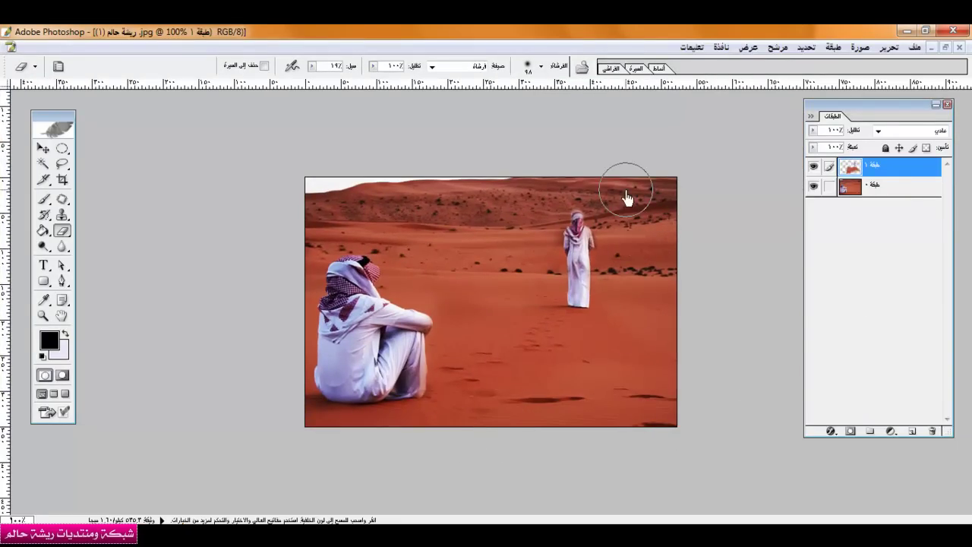
# - Set the regular Eraser's flow to 100%, keeping the 98 px soft brush
pyautogui.click(62, 230)
pyautogui.click(92, 231)
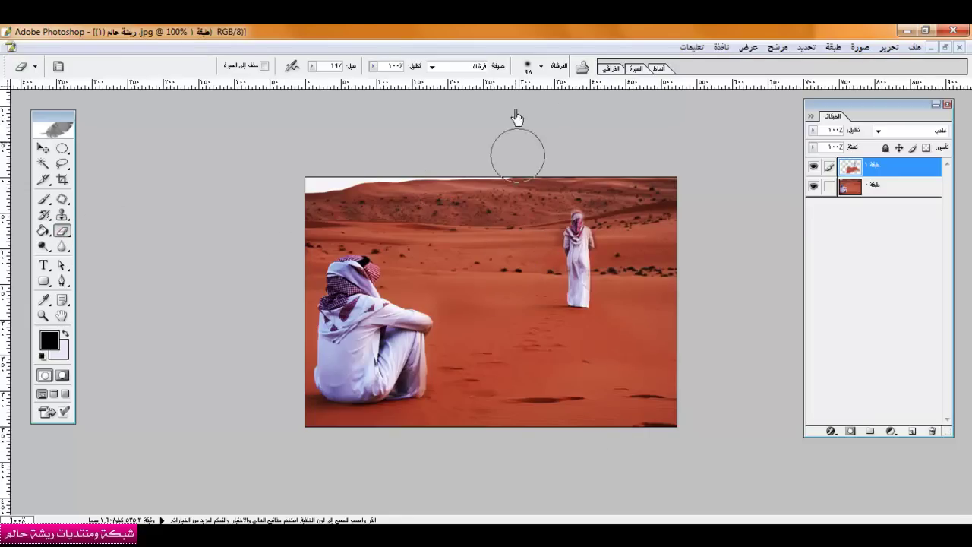
pyautogui.click(541, 67)
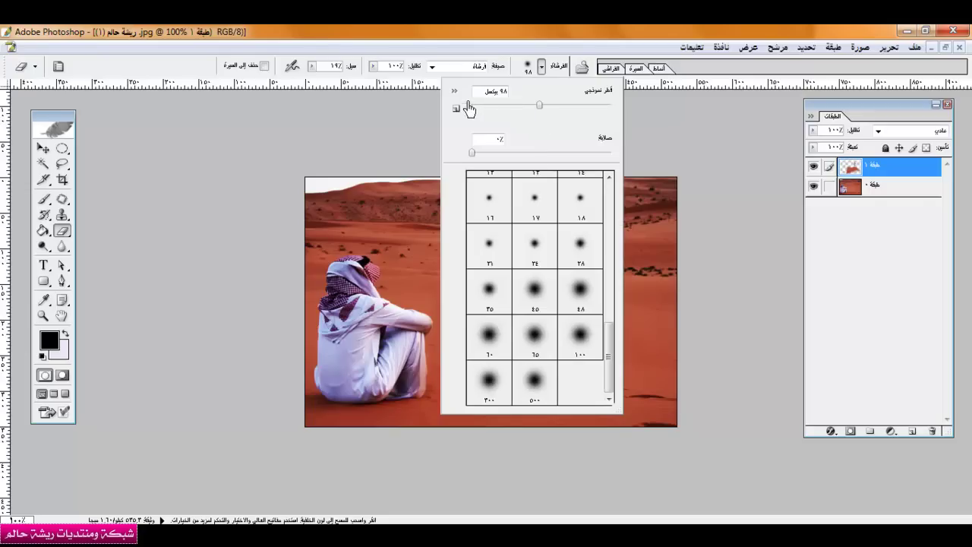
pyautogui.click(347, 76)
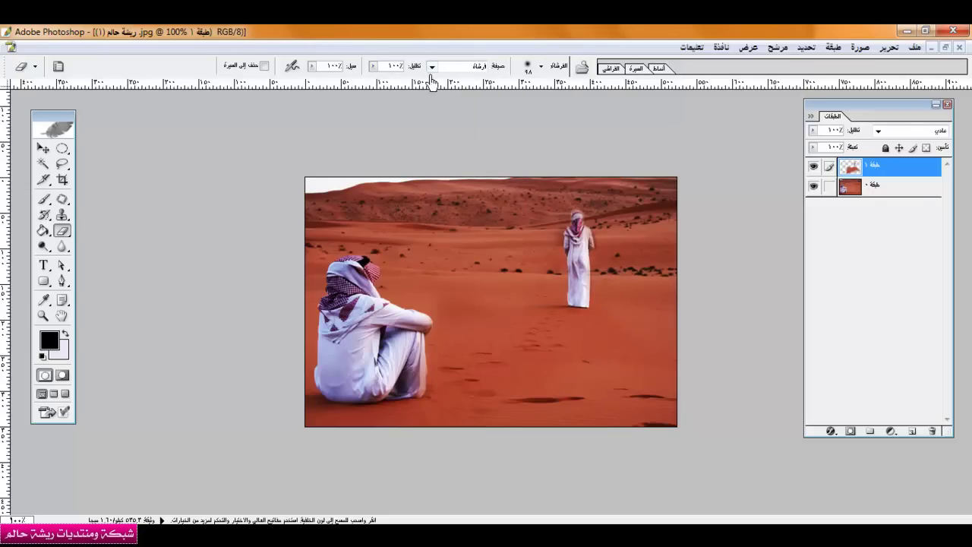
pyautogui.click(62, 231)
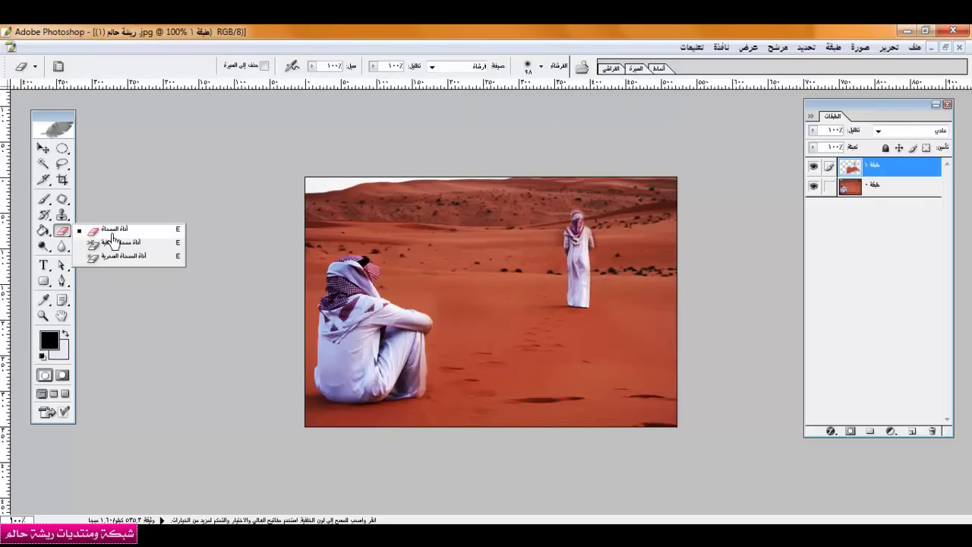
# - Copy the sitting man's full photo layer into the standing man's photo and position it over that canvas
pyautogui.click(944, 47)
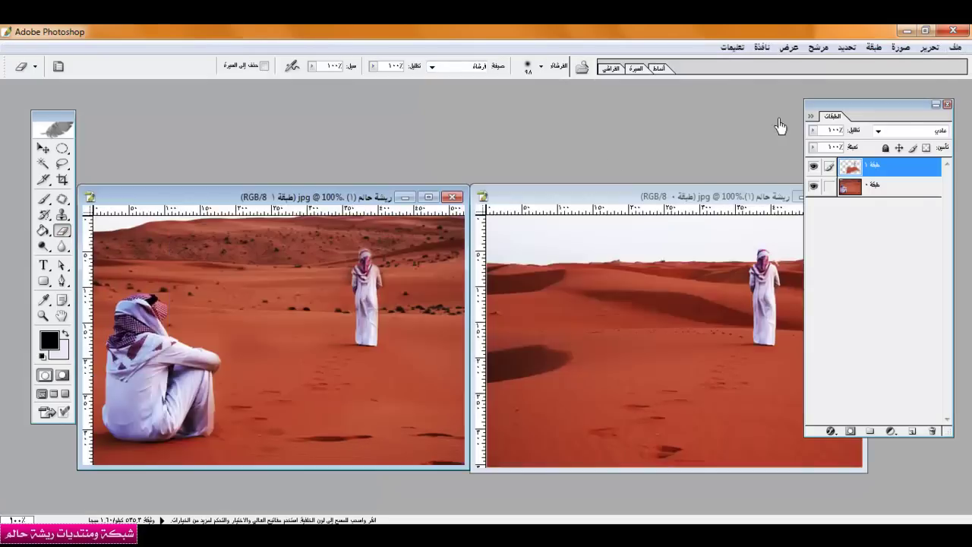
pyautogui.click(856, 193)
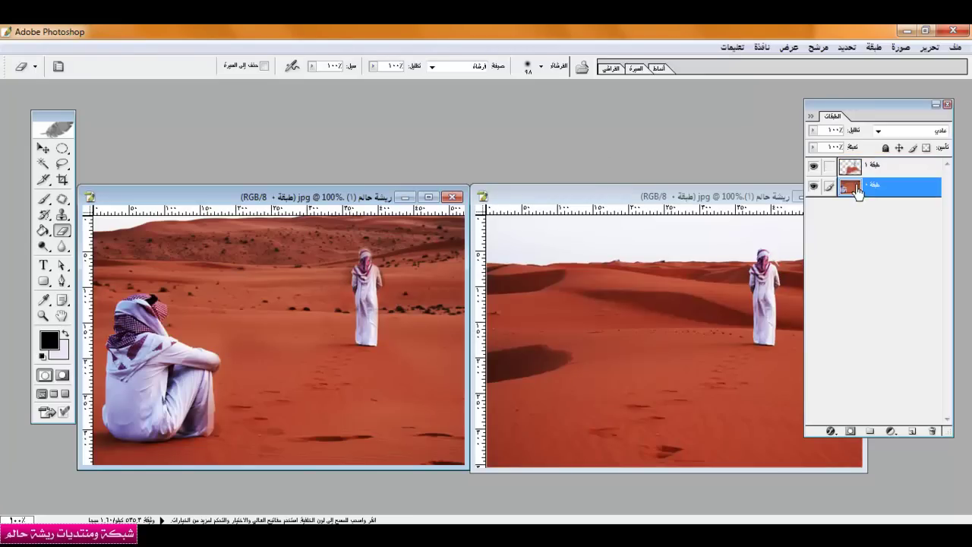
pyautogui.press('v')
pyautogui.moveTo(291, 378); pyautogui.dragTo(673, 369)
pyautogui.doubleClick(661, 199)
pyautogui.moveTo(542, 263); pyautogui.dragTo(477, 309)
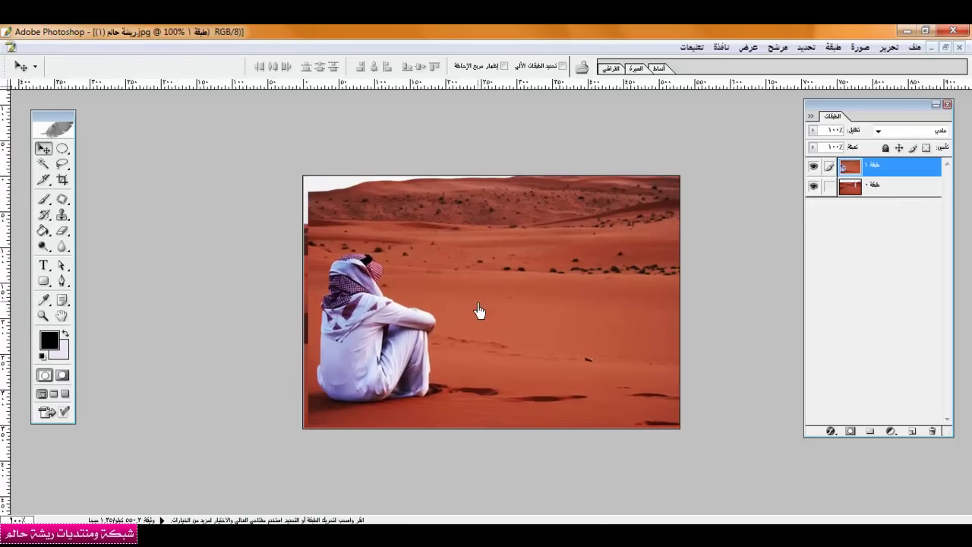
# - Shift the sitting man's layer so its edge lines up with the canvas's left edge
pyautogui.press('Right')
pyautogui.press('Right')
pyautogui.press('Right')
pyautogui.press('Right')
pyautogui.press('Right')
pyautogui.press('Right')
pyautogui.press('Right')
pyautogui.hotkey('ctrl', 't')
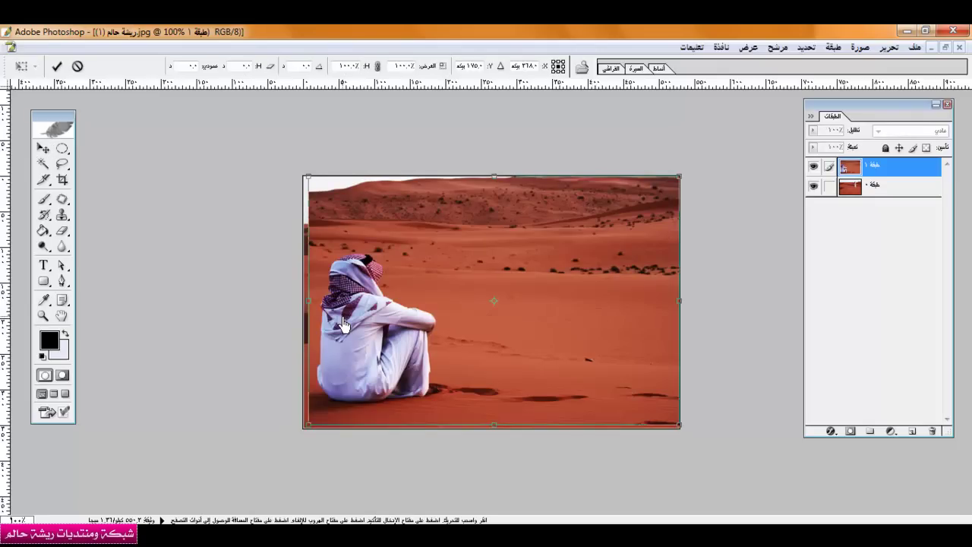
pyautogui.press('Escape')
# - Erase the upper layer around the sitting man with the soft 98 px Eraser to reveal the standing man, sky and dunes beneath
pyautogui.click(61, 232)
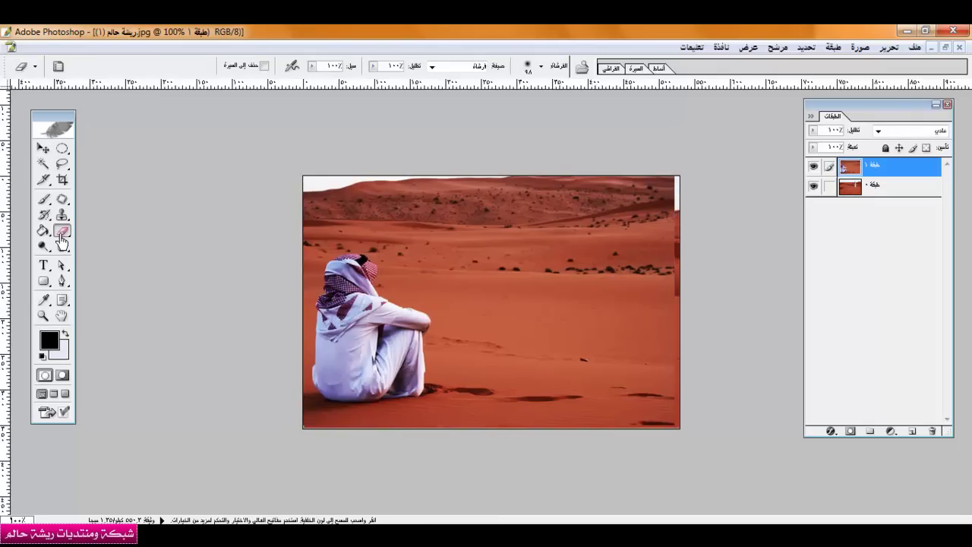
pyautogui.moveTo(600, 258)
pyautogui.mouseDown()
pyautogui.moveTo(629, 275)
pyautogui.moveTo(679, 246)
pyautogui.mouseUp()
pyautogui.moveTo(585, 380)
pyautogui.mouseDown()
pyautogui.moveTo(622, 220)
pyautogui.moveTo(575, 358)
pyautogui.moveTo(673, 182)
pyautogui.moveTo(542, 206)
pyautogui.moveTo(284, 219)
pyautogui.moveTo(523, 269)
pyautogui.moveTo(569, 395)
pyautogui.moveTo(575, 450)
pyautogui.moveTo(494, 217)
pyautogui.moveTo(428, 245)
pyautogui.moveTo(473, 275)
pyautogui.moveTo(525, 284)
pyautogui.moveTo(581, 382)
pyautogui.moveTo(586, 456)
pyautogui.moveTo(532, 390)
pyautogui.moveTo(521, 434)
pyautogui.moveTo(506, 415)
pyautogui.moveTo(504, 364)
pyautogui.moveTo(433, 442)
pyautogui.moveTo(419, 445)
pyautogui.mouseUp()
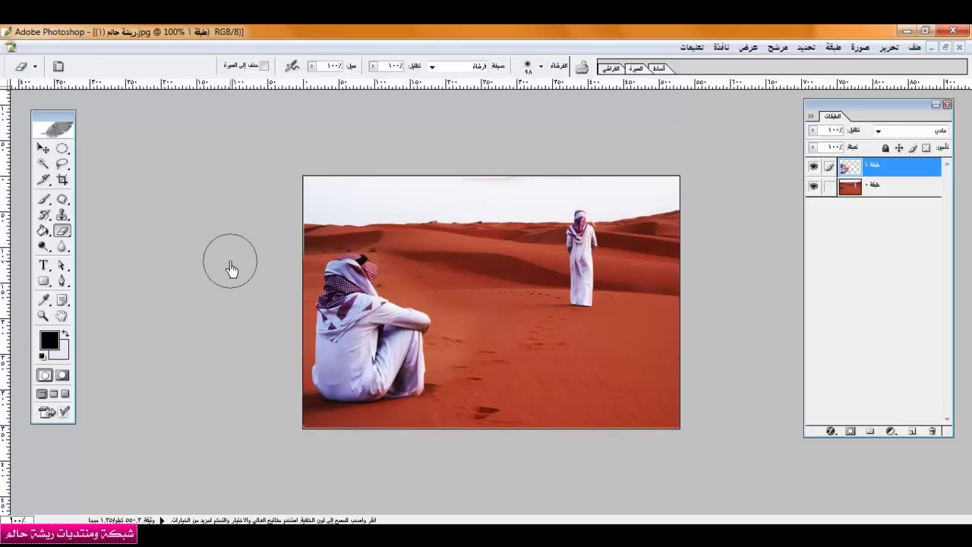
# - Try a hard-edged 60 px Eraser brush on the sitting man's torso
pyautogui.click(63, 232)
pyautogui.click(114, 228)
pyautogui.click(541, 66)
pyautogui.moveTo(613, 329)
pyautogui.mouseDown()
pyautogui.moveTo(608, 191)
pyautogui.moveTo(597, 286)
pyautogui.mouseUp()
pyautogui.click(531, 191)
pyautogui.moveTo(383, 322)
pyautogui.mouseDown()
pyautogui.moveTo(353, 326)
pyautogui.moveTo(365, 314)
pyautogui.moveTo(373, 354)
pyautogui.mouseUp()
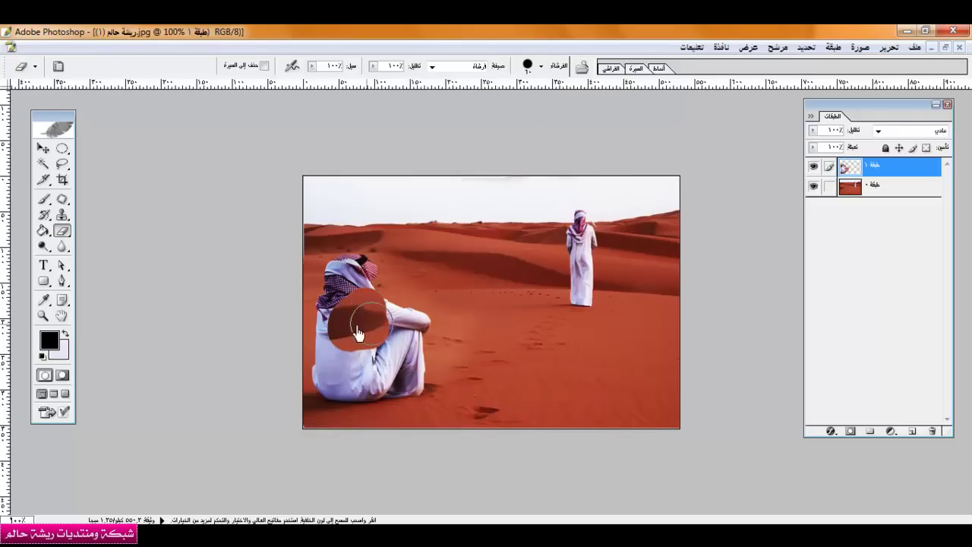
# - Undo the hard-brush erasure on the sitting man by going back to the preceding Eraser state in the history
pyautogui.click(542, 69)
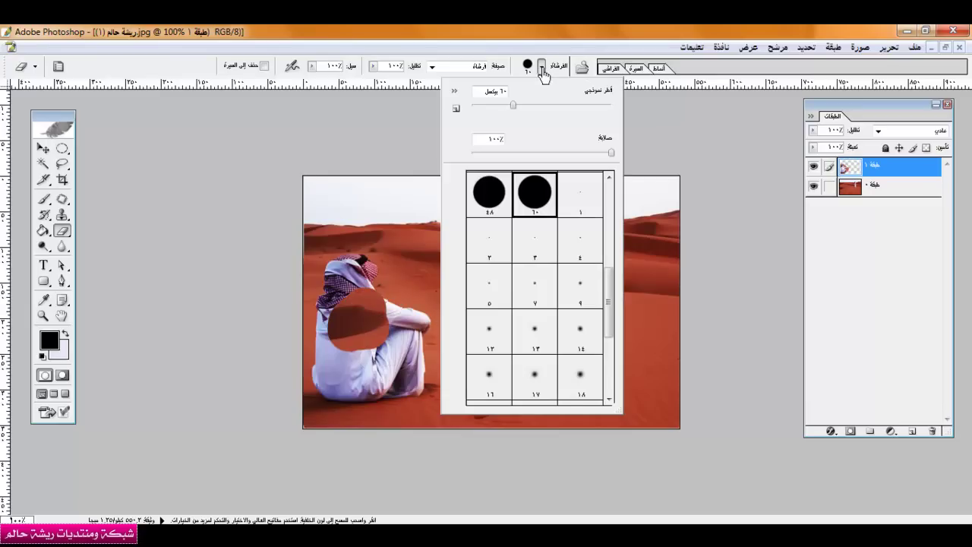
pyautogui.click(637, 69)
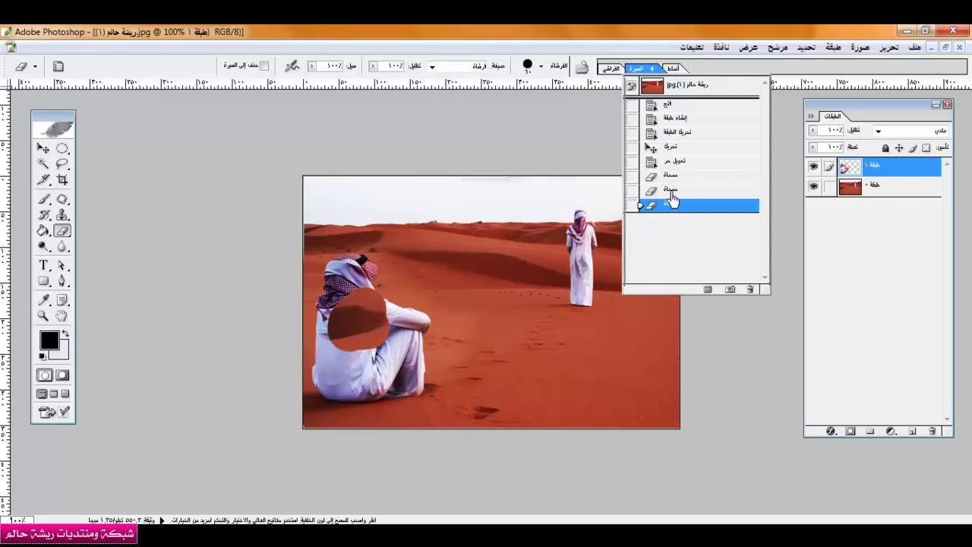
pyautogui.click(673, 149)
pyautogui.click(676, 163)
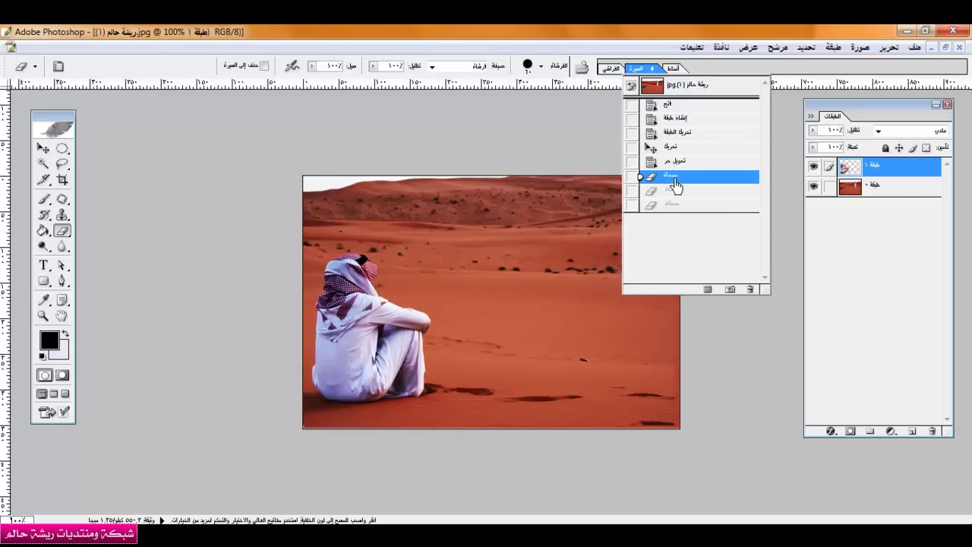
pyautogui.click(675, 190)
pyautogui.click(675, 205)
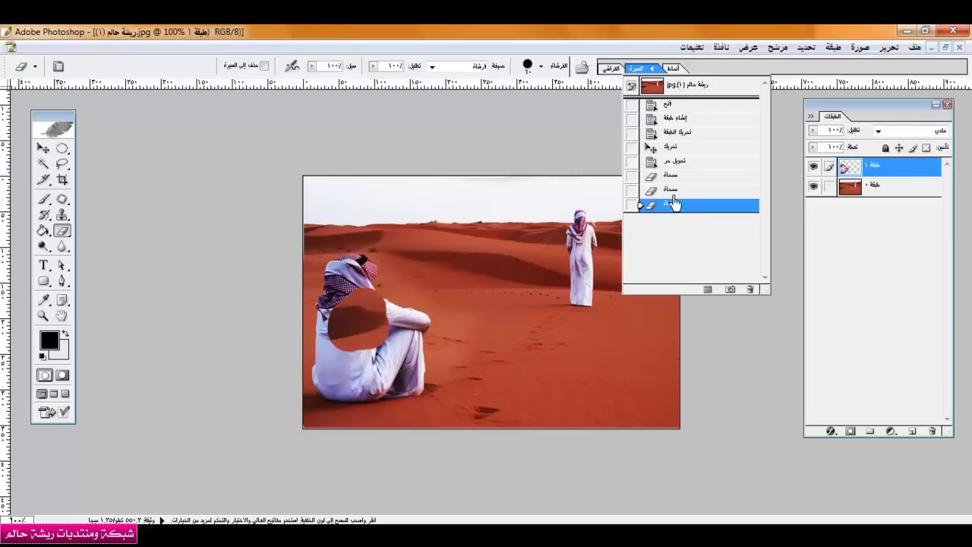
pyautogui.click(674, 192)
# - Set the Eraser to the soft 48 px brush with 0% hardness
pyautogui.click(541, 67)
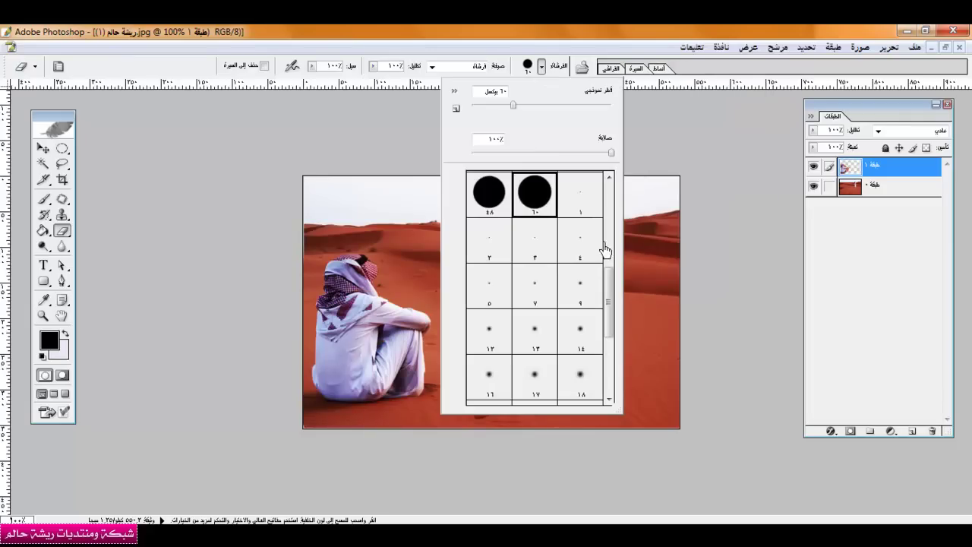
pyautogui.click(611, 304)
pyautogui.click(579, 315)
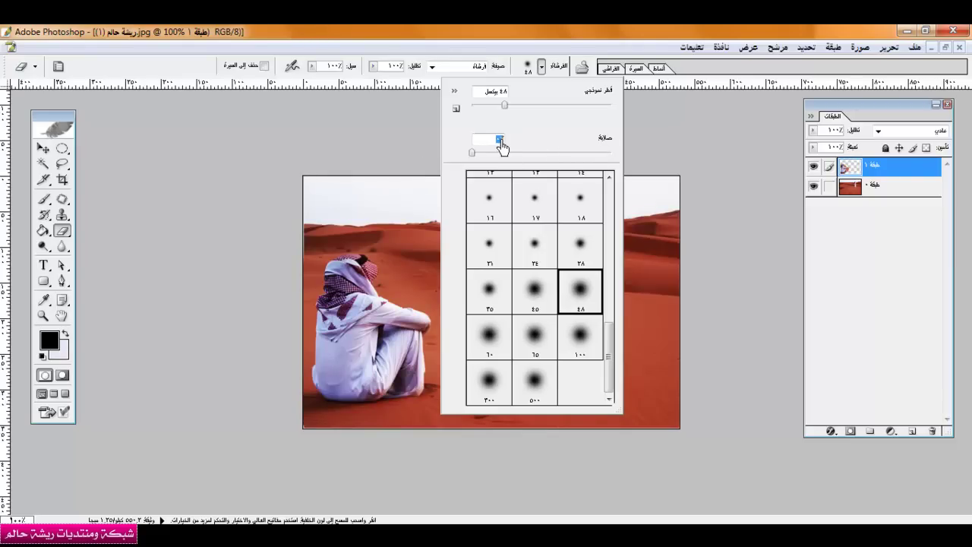
pyautogui.click(357, 78)
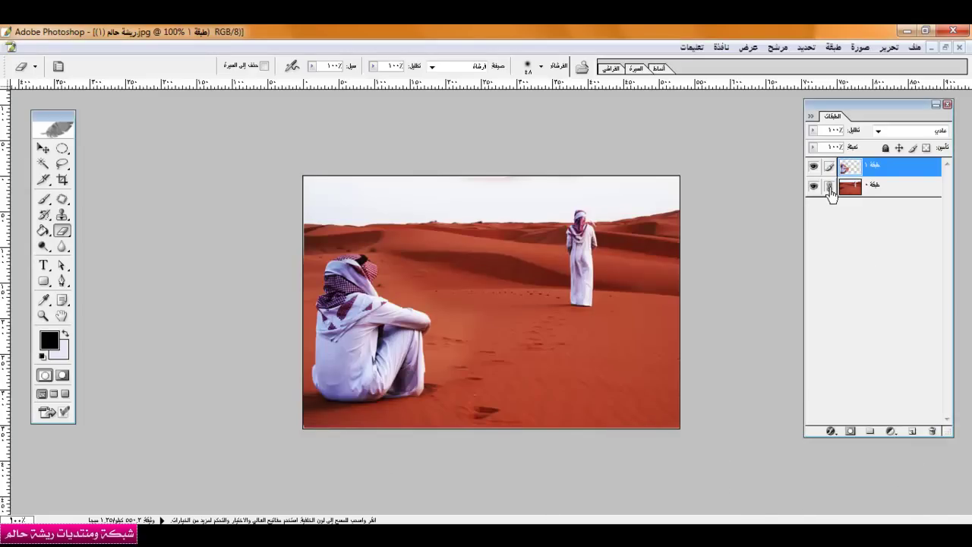
# - Merge the two linked photo layers into a single layer
pyautogui.hotkey('ctrl', 'e')
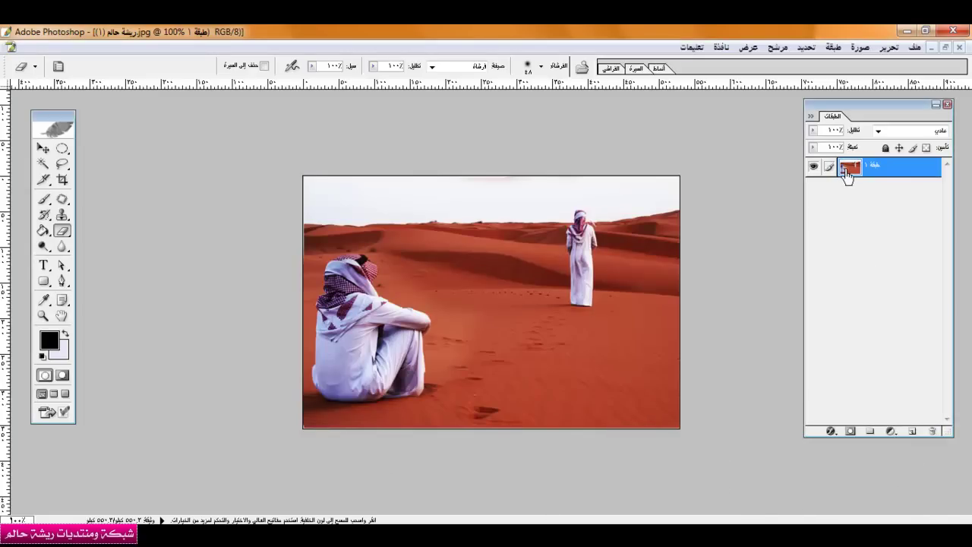
pyautogui.hotkey('ctrl', 'z')
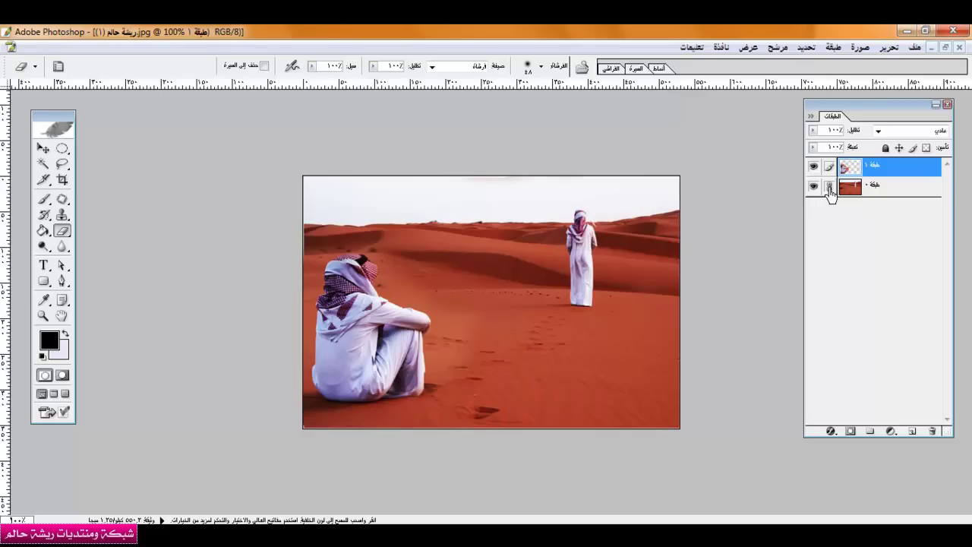
pyautogui.click(805, 48)
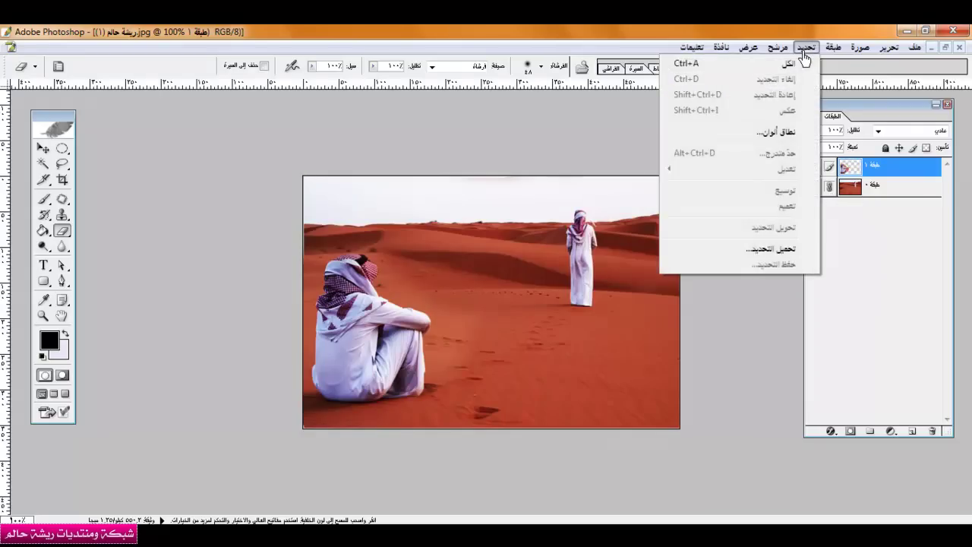
pyautogui.moveTo(831, 50)
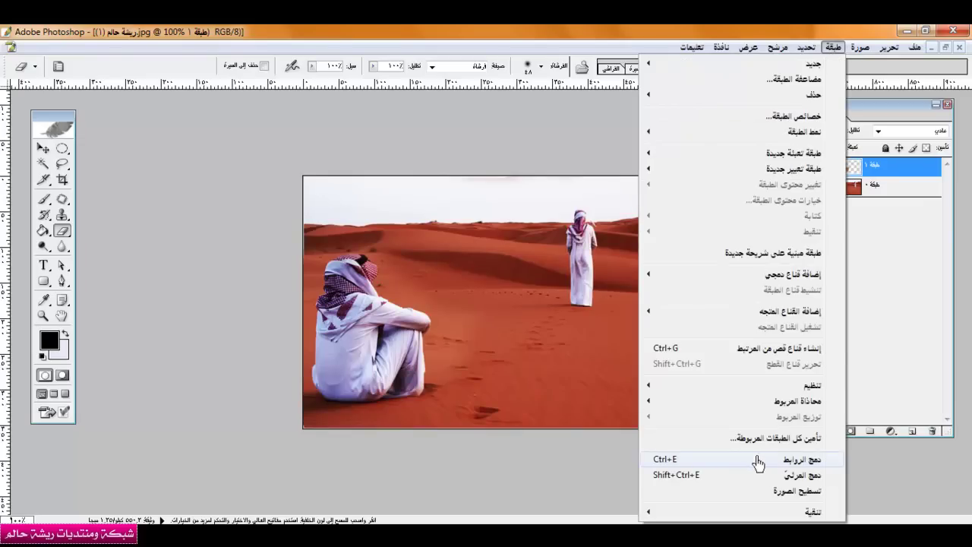
pyautogui.click(747, 462)
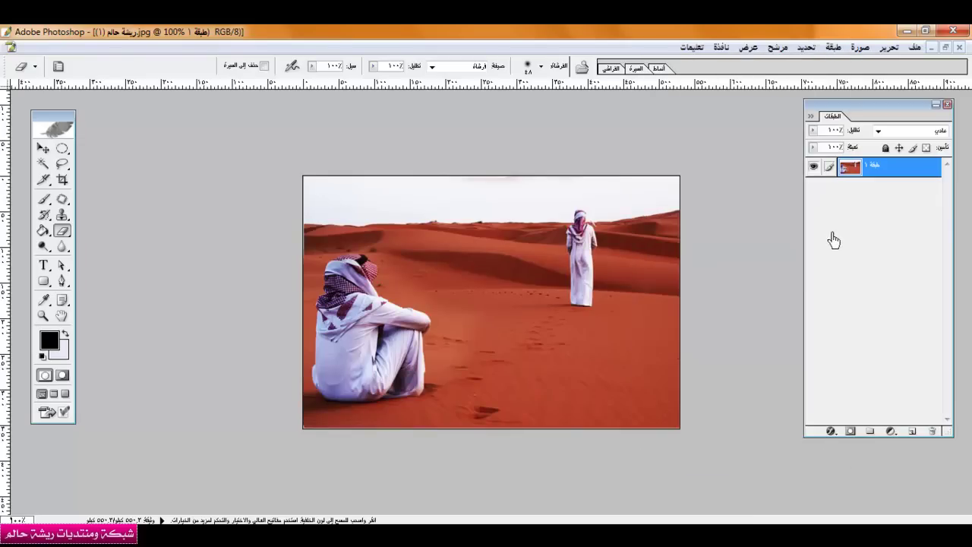
# - Run Trim on the merged image to cut away any surplus edges
pyautogui.doubleClick(855, 168)
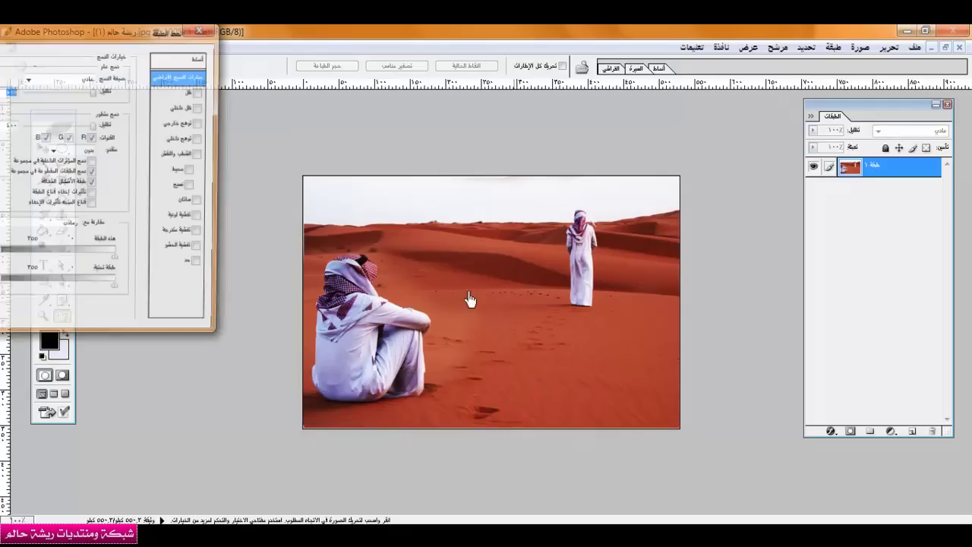
pyautogui.click(204, 31)
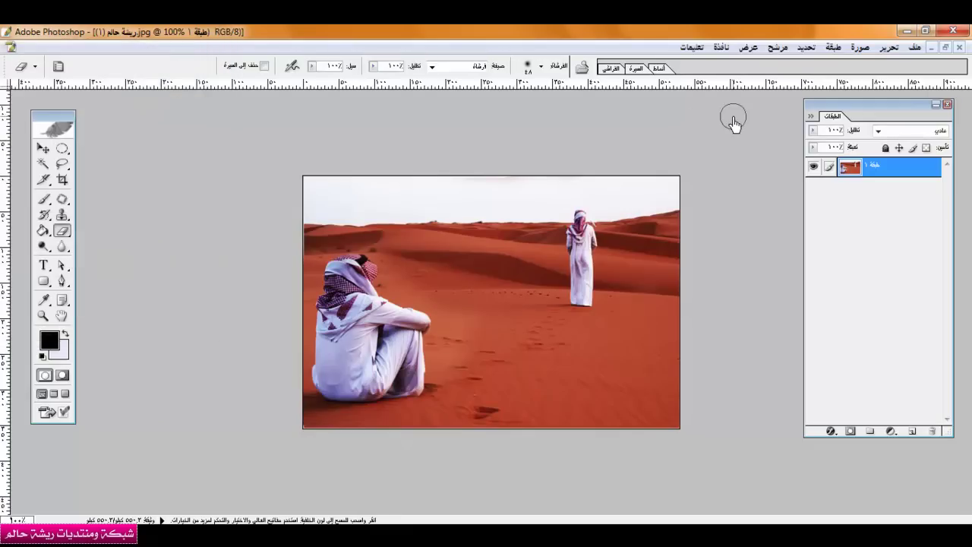
pyautogui.click(860, 47)
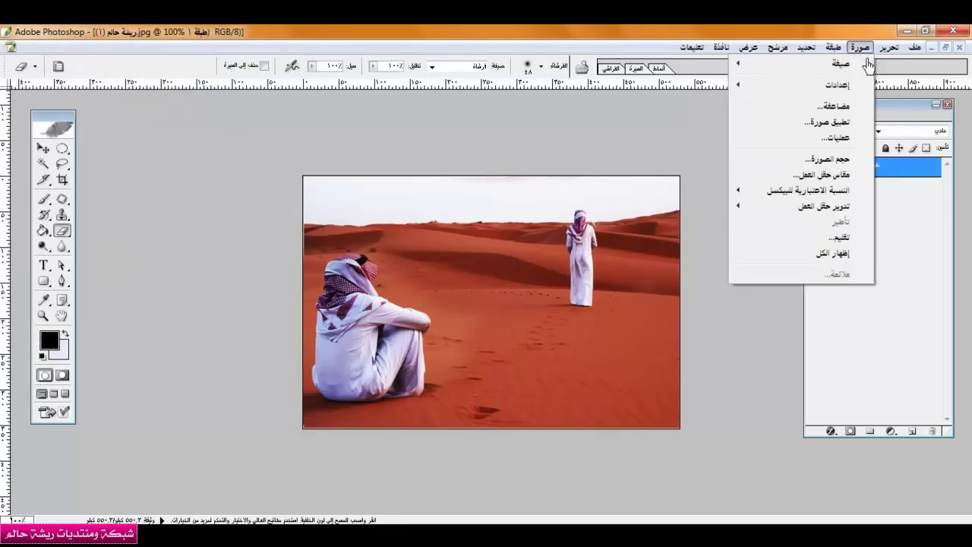
pyautogui.click(837, 238)
pyautogui.click(433, 270)
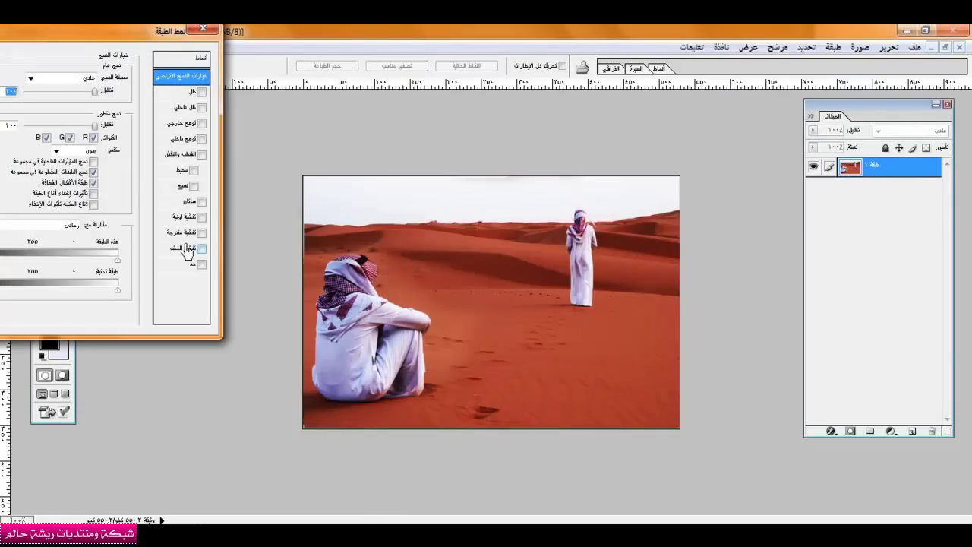
# - Add a Pattern Overlay with the black diagonal pixel pattern to the merged layer and reduce its opacity to a faint texture
pyautogui.click(185, 257)
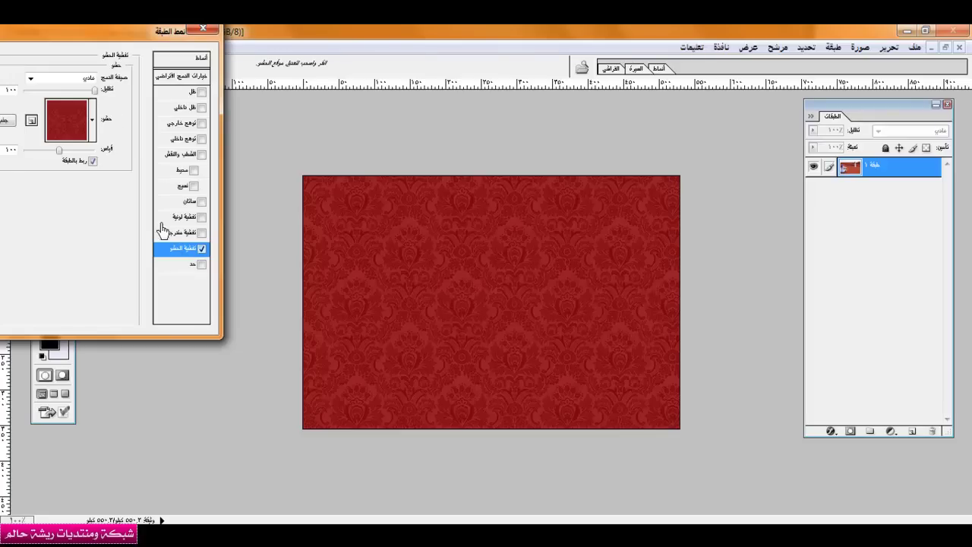
pyautogui.click(93, 119)
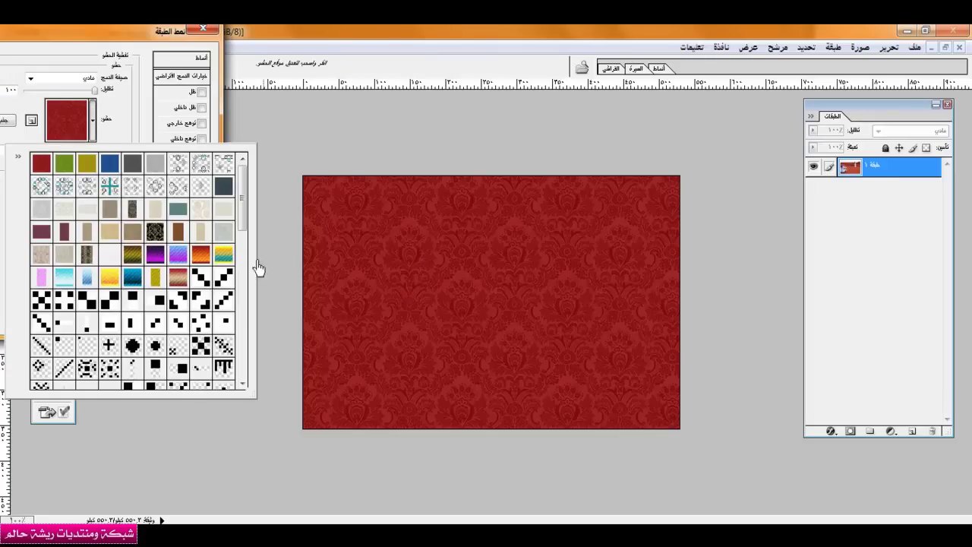
pyautogui.click(222, 279)
pyautogui.moveTo(94, 90); pyautogui.dragTo(31, 112)
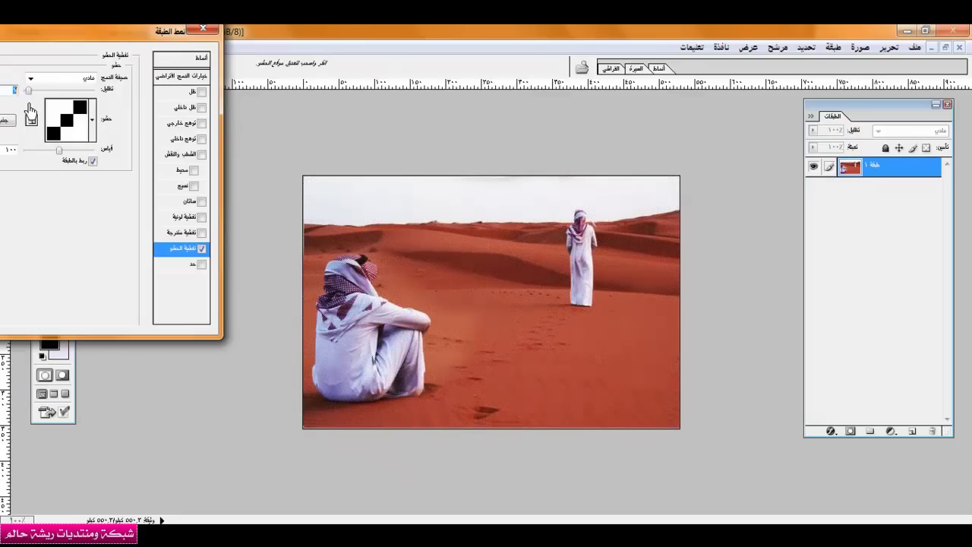
# - Add a black Inner Shadow to the merged layer with distance 0, size 174 px and opacity about 41%
pyautogui.moveTo(71, 32); pyautogui.dragTo(181, 89)
pyautogui.click(296, 165)
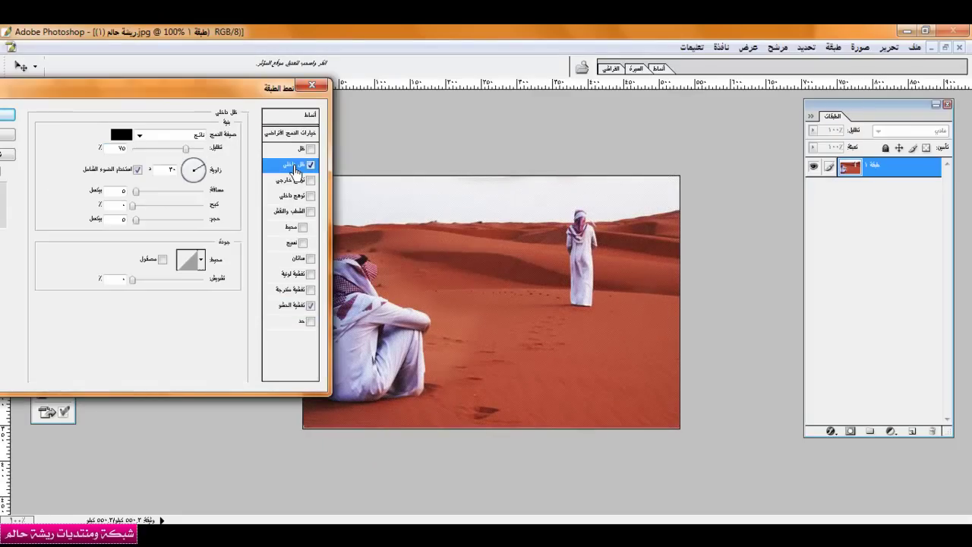
pyautogui.moveTo(133, 191)
pyautogui.mouseDown()
pyautogui.moveTo(141, 220)
pyautogui.moveTo(181, 220)
pyautogui.mouseUp()
pyautogui.moveTo(186, 152); pyautogui.dragTo(168, 153)
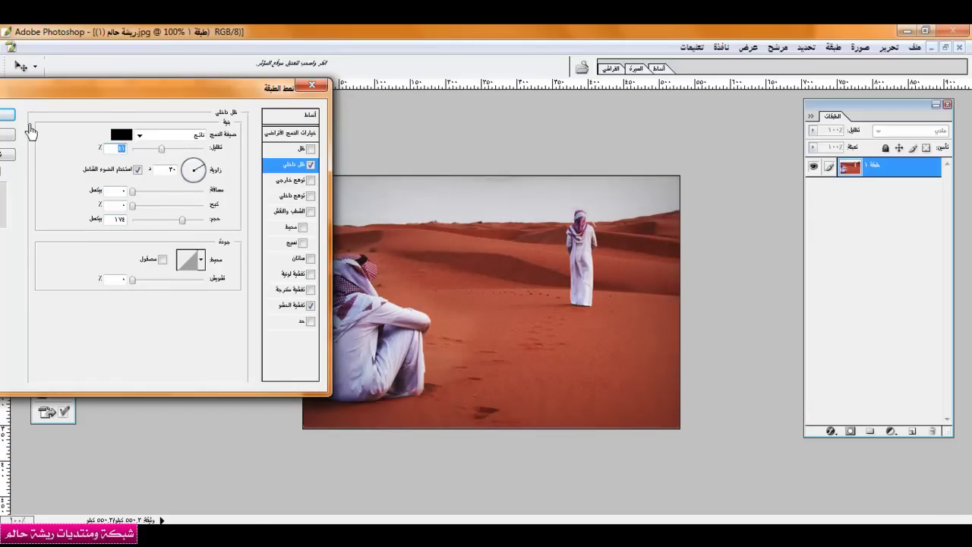
pyautogui.click(8, 114)
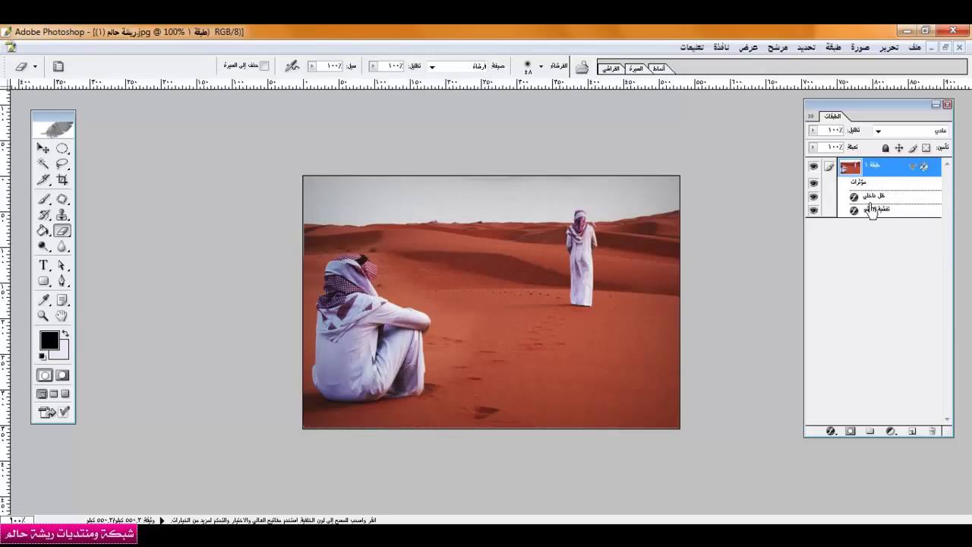
# - Hide the Inner Shadow effect, add a new layer above the merged image and fill it with black
pyautogui.click(813, 199)
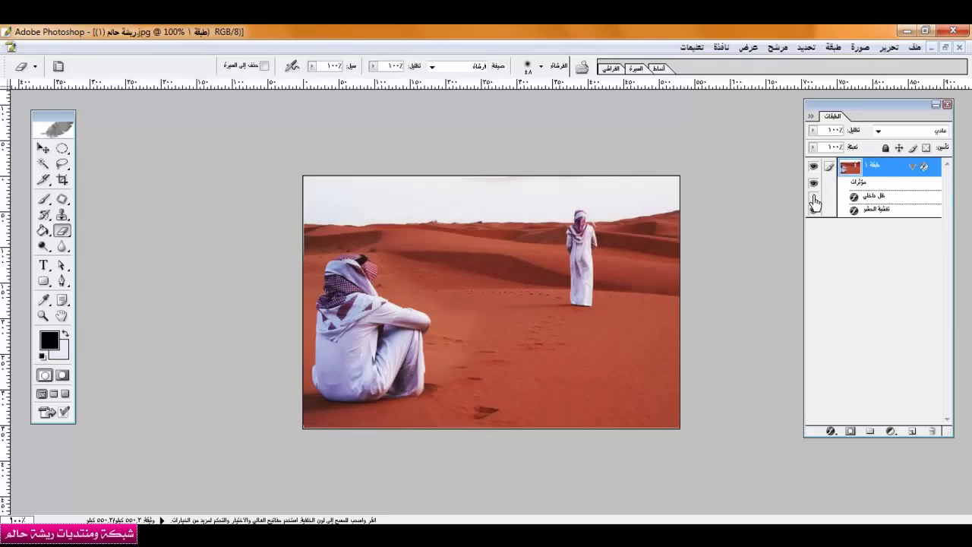
pyautogui.click(911, 166)
pyautogui.click(912, 431)
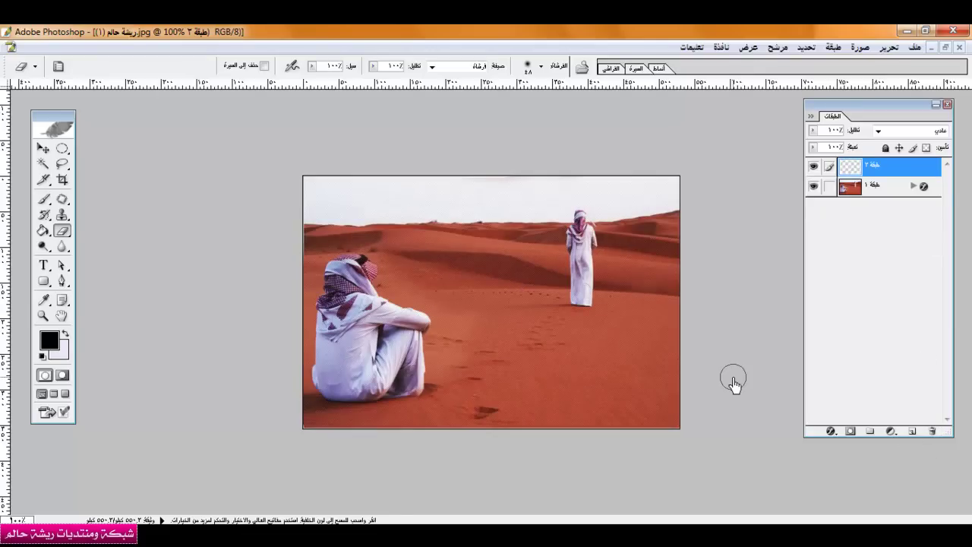
pyautogui.press('g')
pyautogui.click(609, 348)
# - Apply a dashed-outline style preset with transparent fill to the black layer, and merge this frame with the photo layer
pyautogui.click(658, 69)
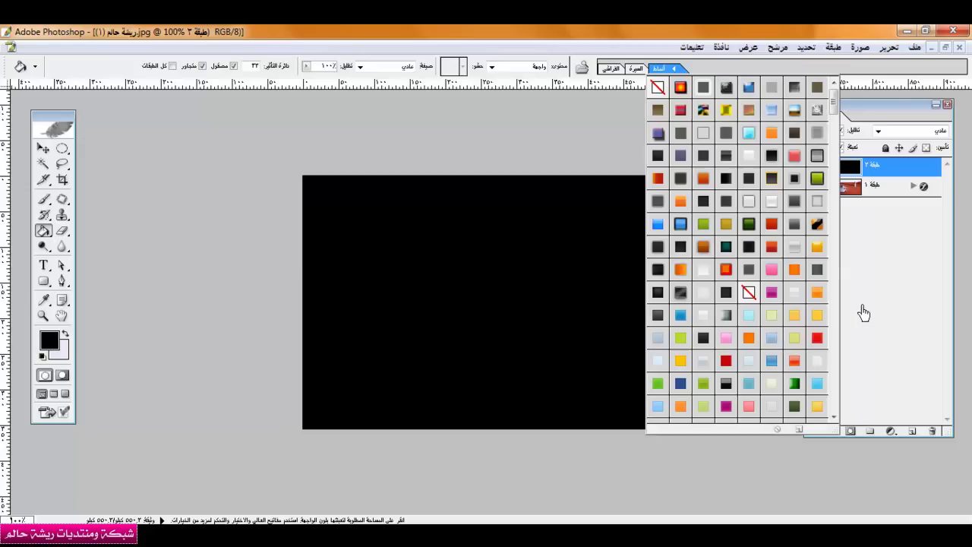
pyautogui.scroll(-3, 834, 137)
pyautogui.moveTo(838, 190); pyautogui.dragTo(833, 210)
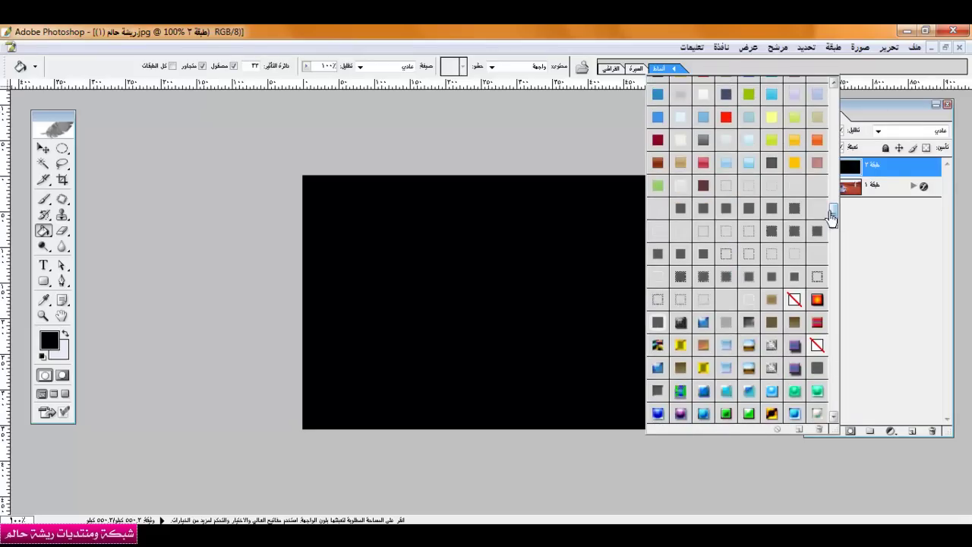
pyautogui.click(810, 186)
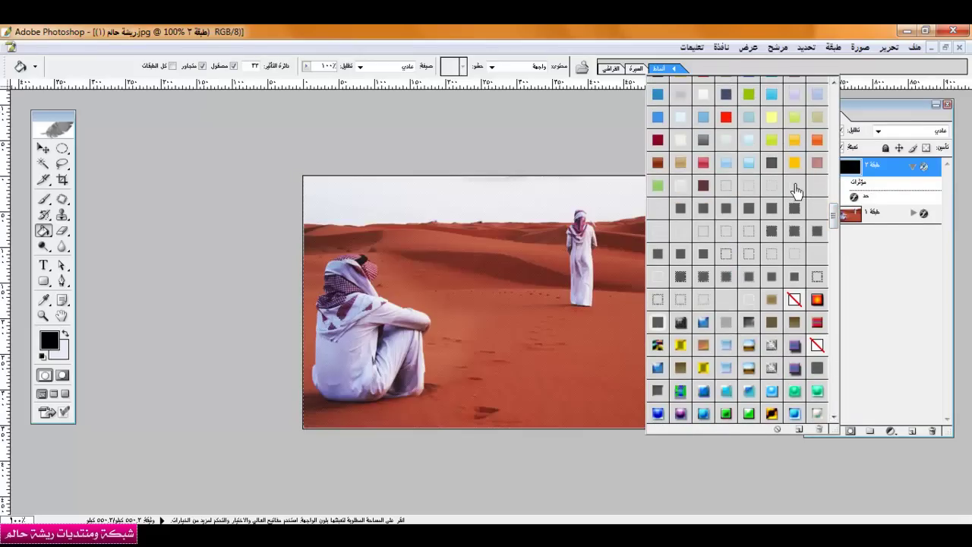
pyautogui.click(706, 186)
pyautogui.click(703, 234)
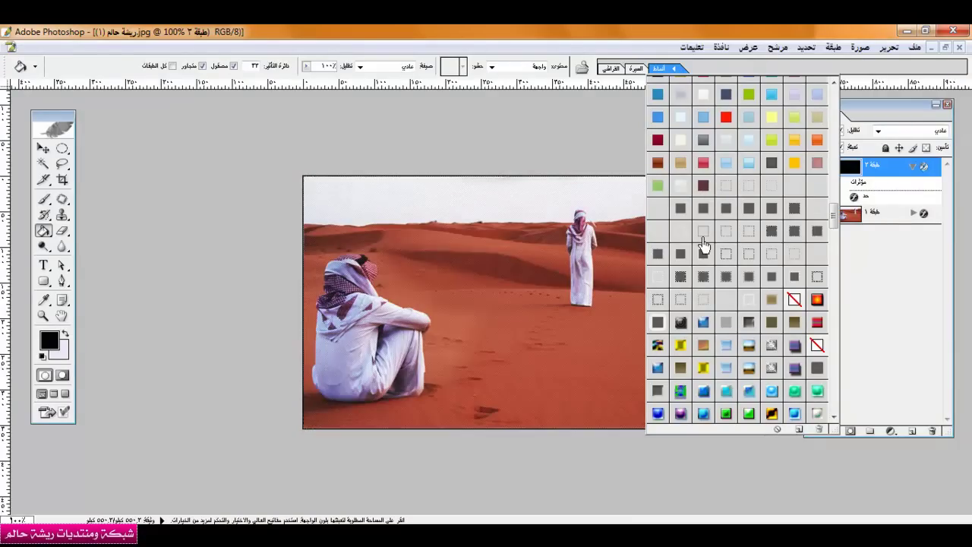
pyautogui.click(583, 32)
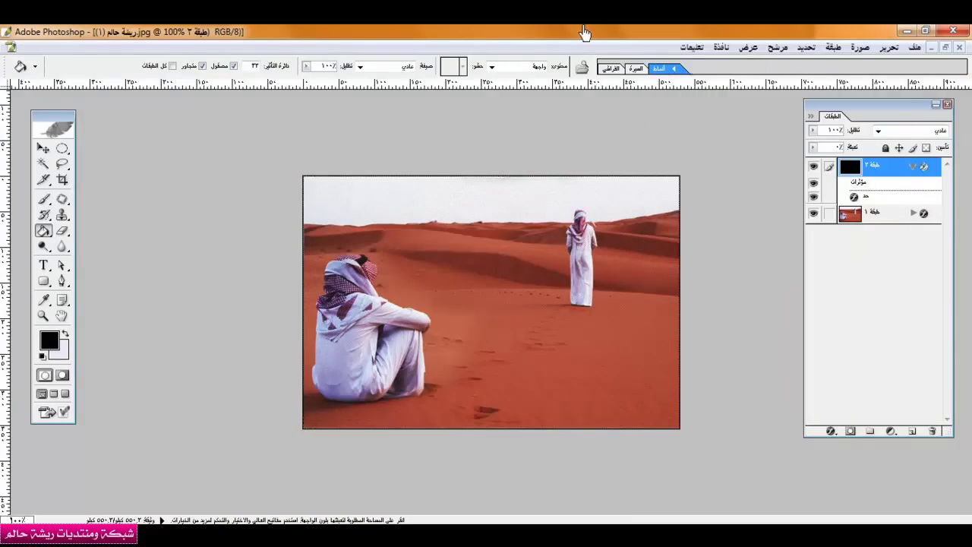
pyautogui.click(912, 168)
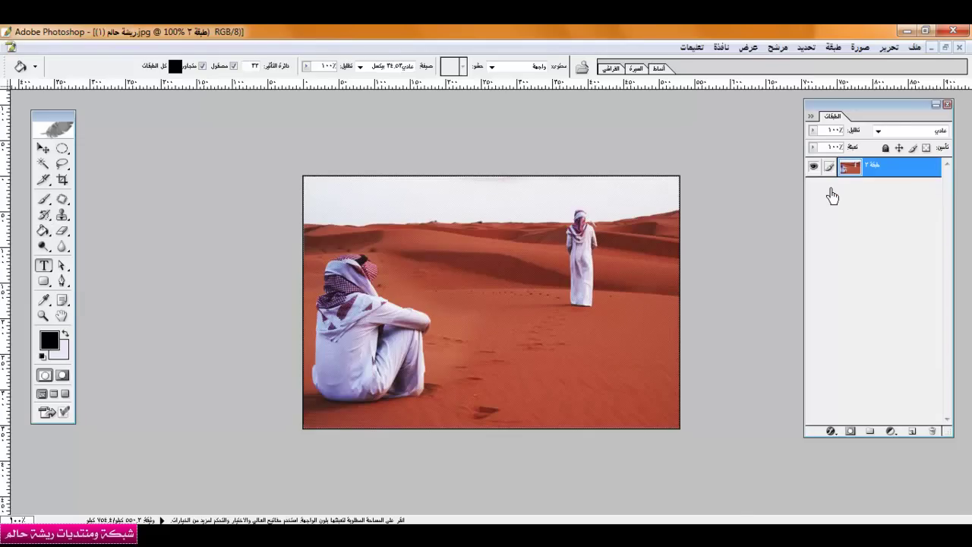
# - Add the black text "ريشة حالم" in Khalid Art bold, reduce it to about 20.5 px and place it in the photo's lower-right corner
pyautogui.press('t')
pyautogui.click(637, 417)
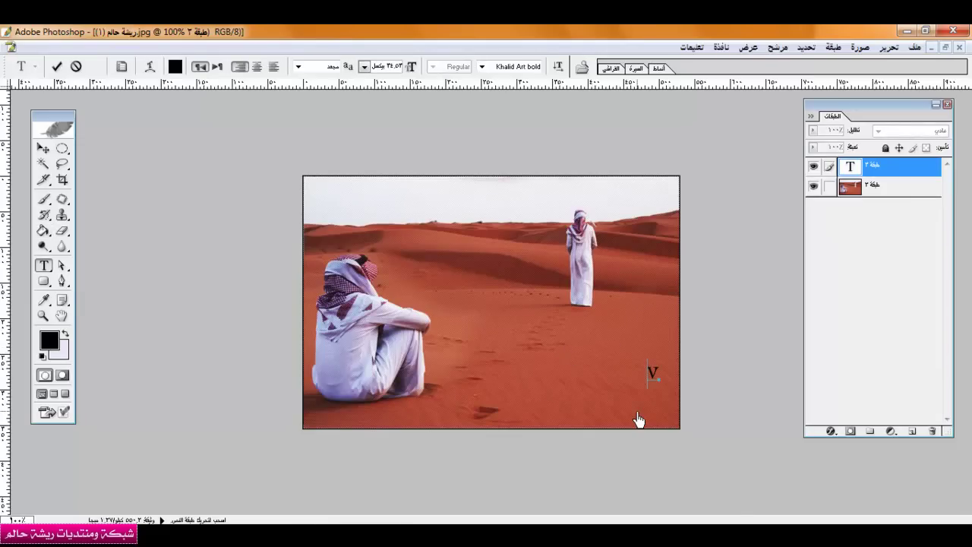
pyautogui.write('ريشة')
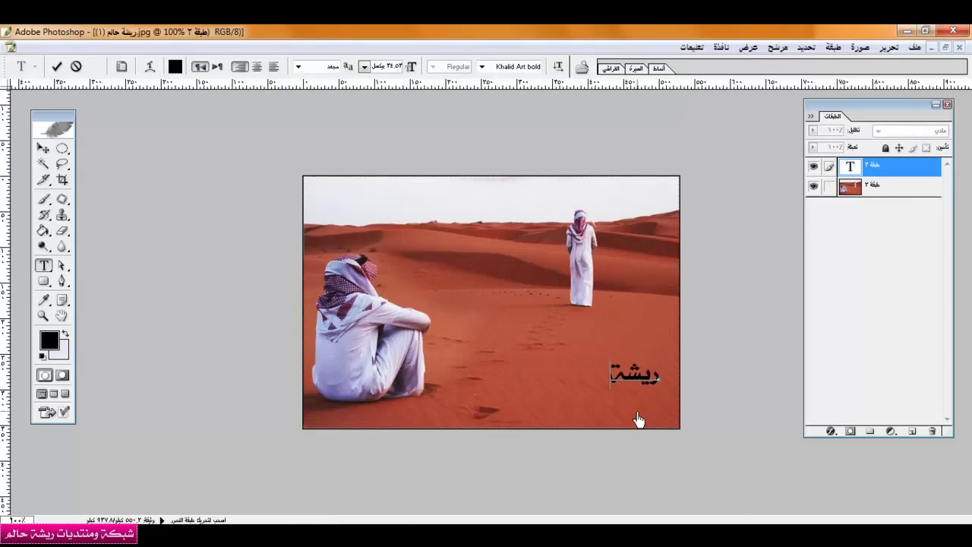
pyautogui.write(' حالم')
pyautogui.hotkey('ctrl', 'a')
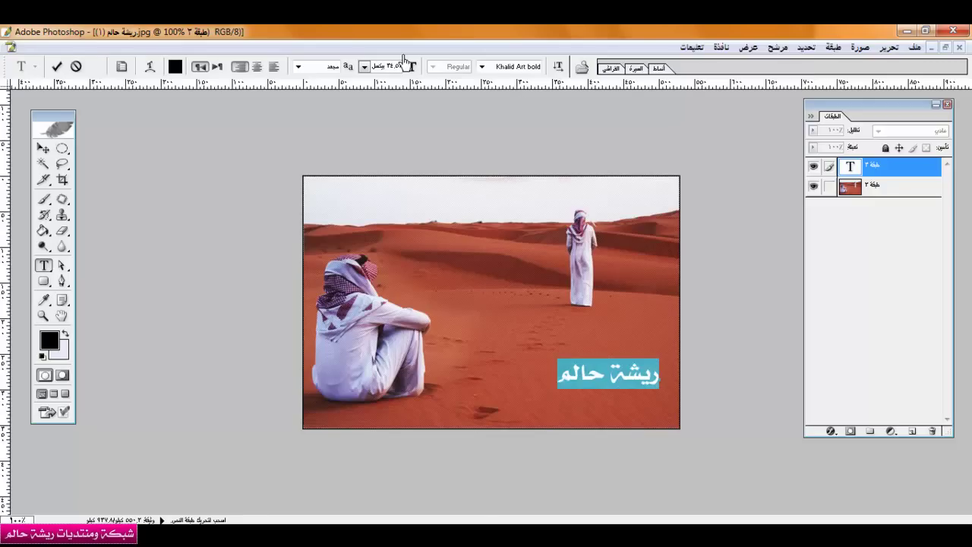
pyautogui.moveTo(412, 68); pyautogui.dragTo(401, 76)
pyautogui.moveTo(540, 379); pyautogui.dragTo(548, 413)
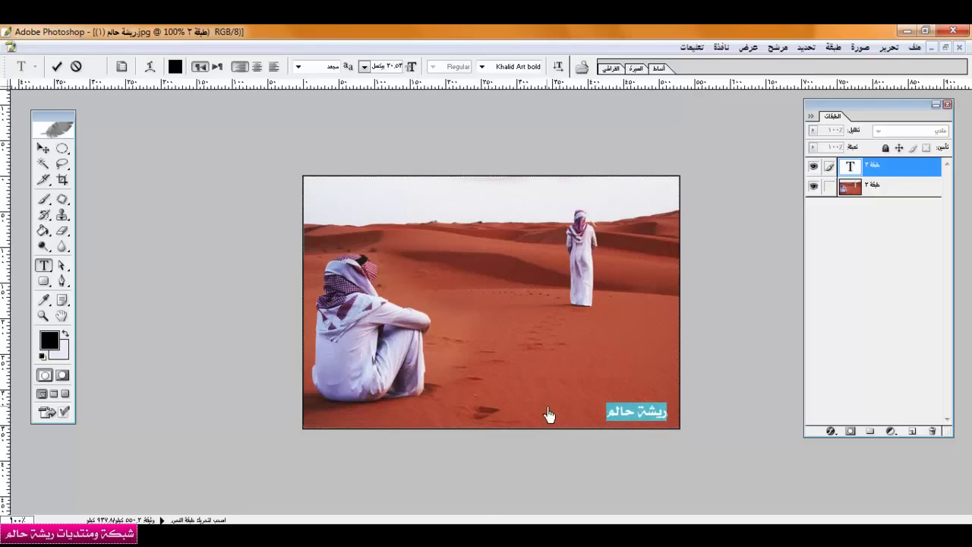
pyautogui.click(57, 67)
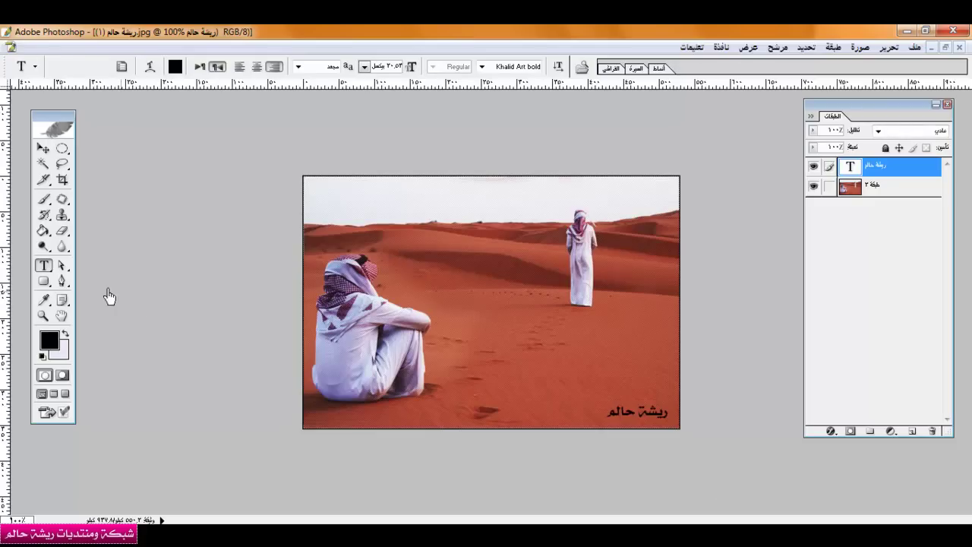
pyautogui.click(62, 230)
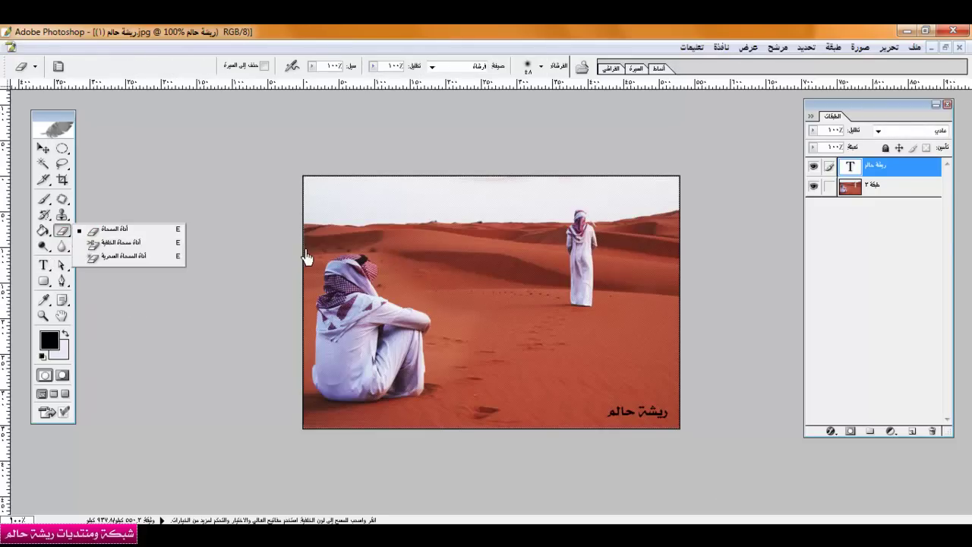
pyautogui.click(621, 33)
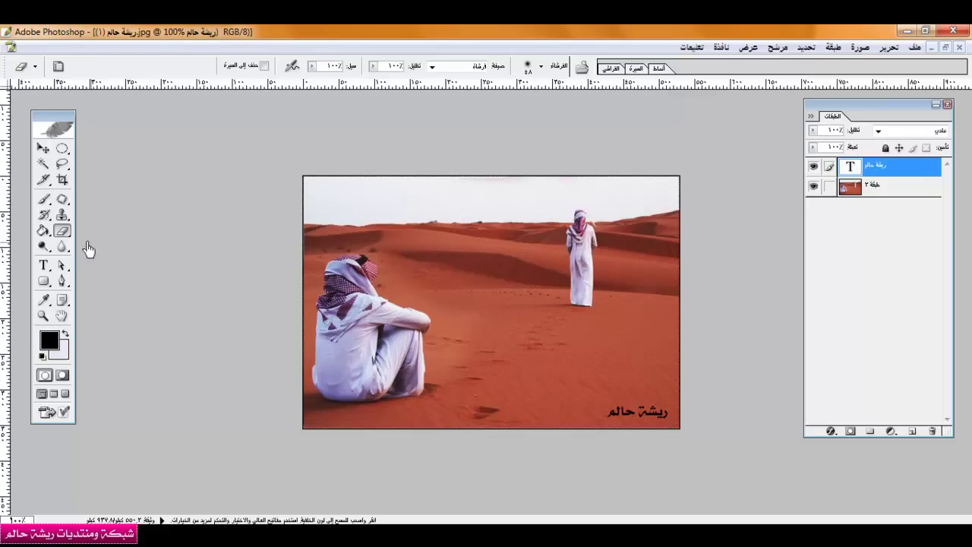
pyautogui.click(65, 233)
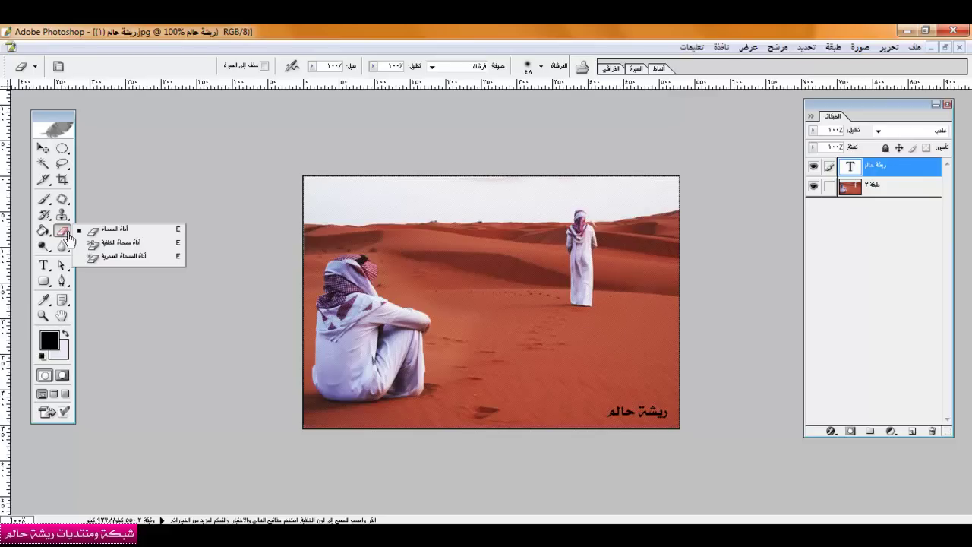
pyautogui.click(408, 229)
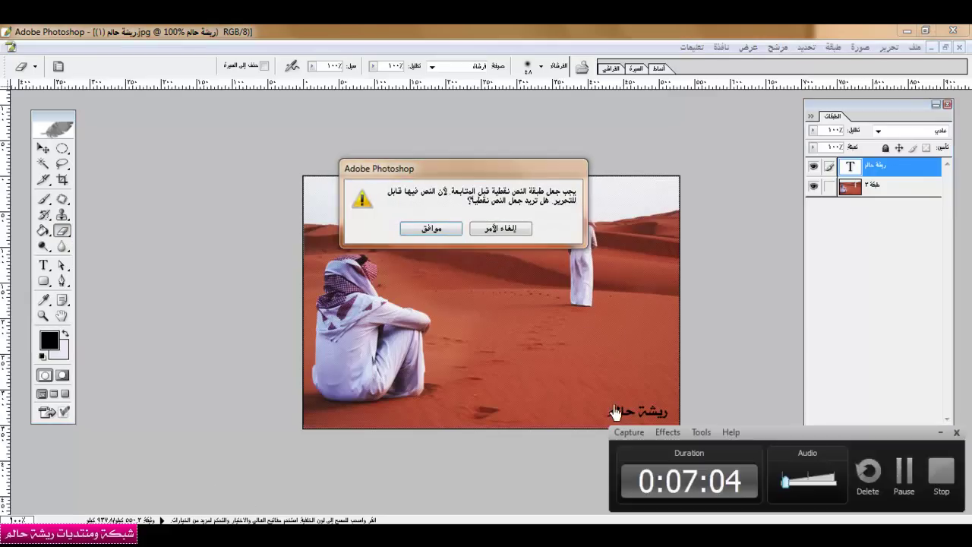
pyautogui.press('Escape')
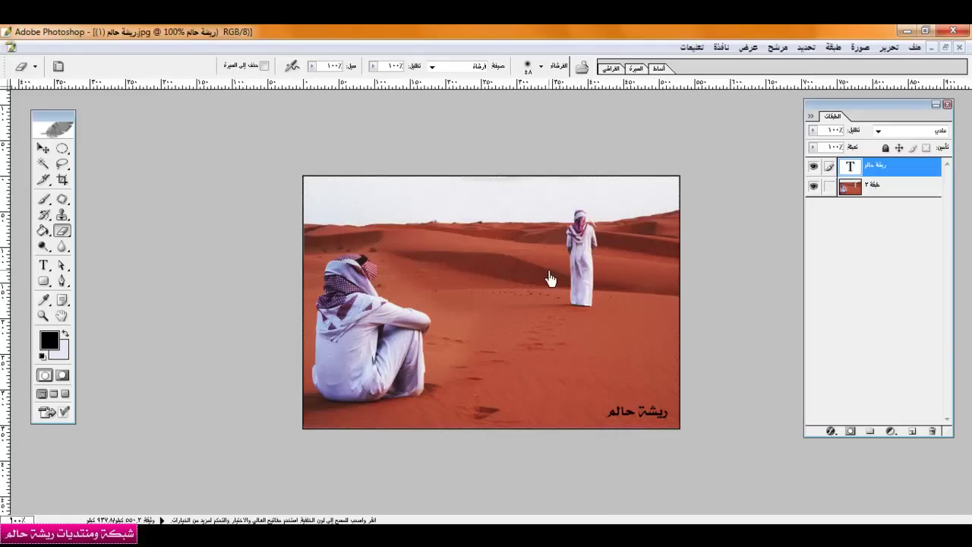
# - Create a new transparent document 600 pixels wide and 400 pixels high, and fill its layer with black
pyautogui.click(914, 47)
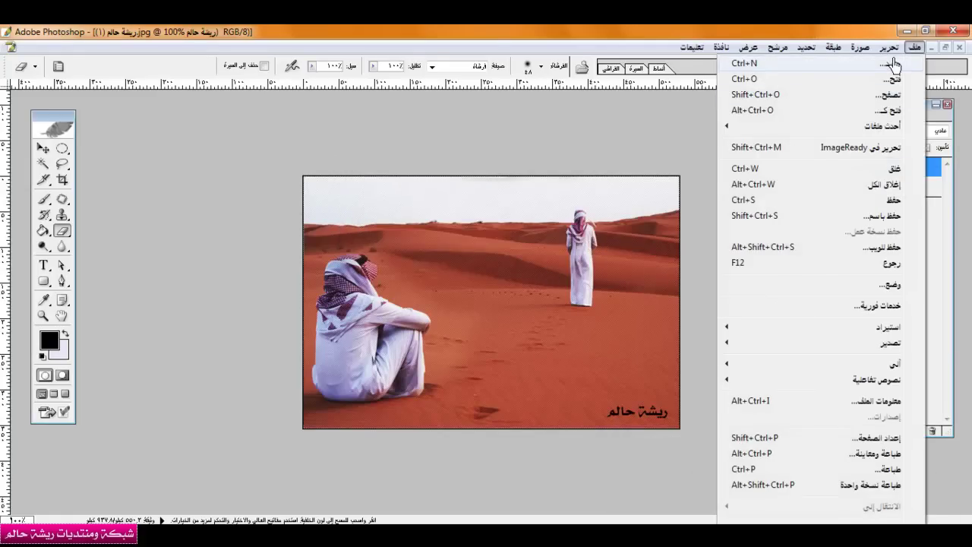
pyautogui.click(894, 64)
pyautogui.click(351, 182)
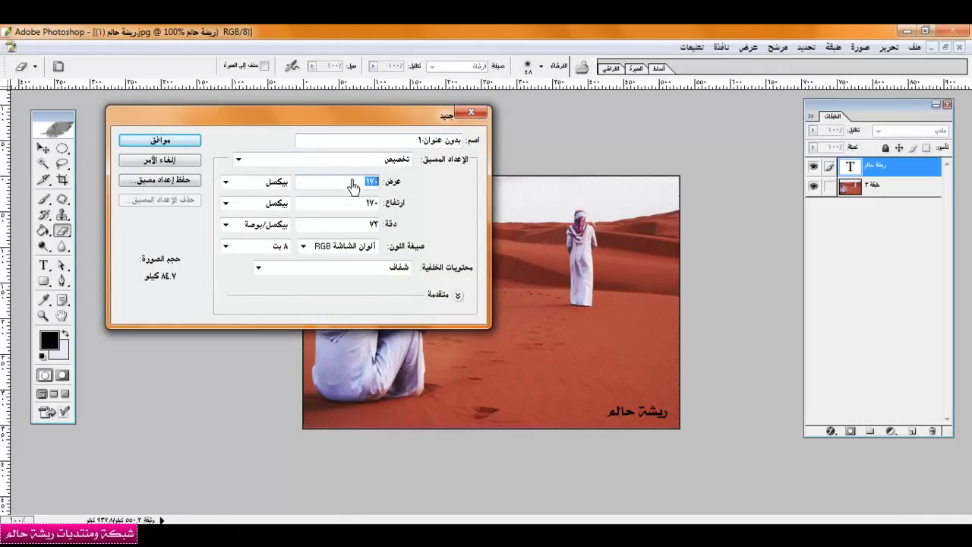
pyautogui.write('600')
pyautogui.click(356, 208)
pyautogui.write('400')
pyautogui.press('Return')
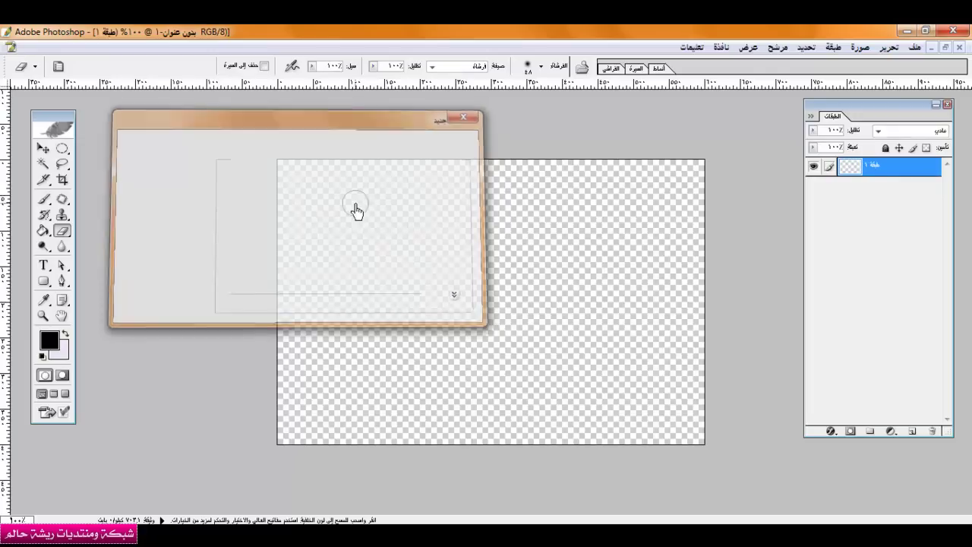
pyautogui.click(43, 230)
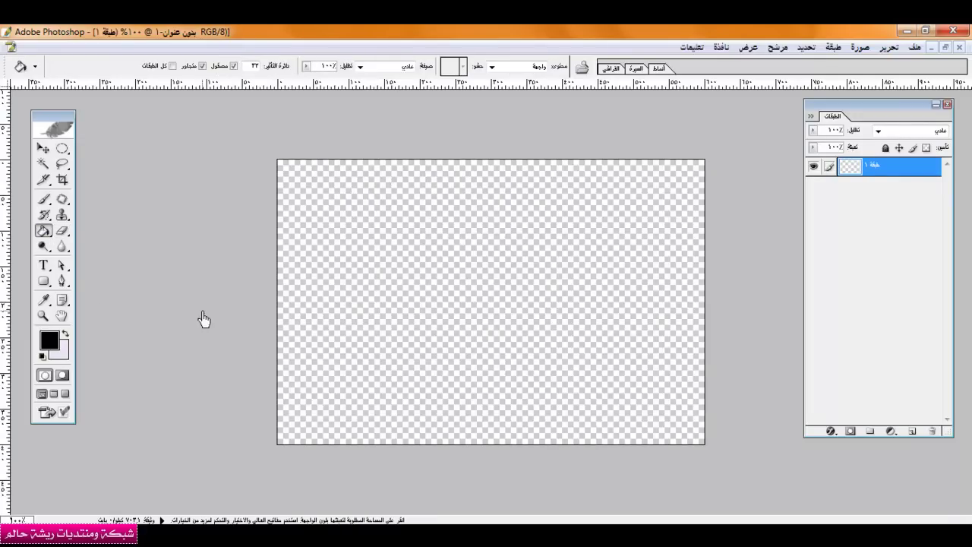
pyautogui.click(439, 266)
# - Draw a large ellipse shape in the middle of the black canvas, colour it off-white and deselect its path
pyautogui.click(40, 283)
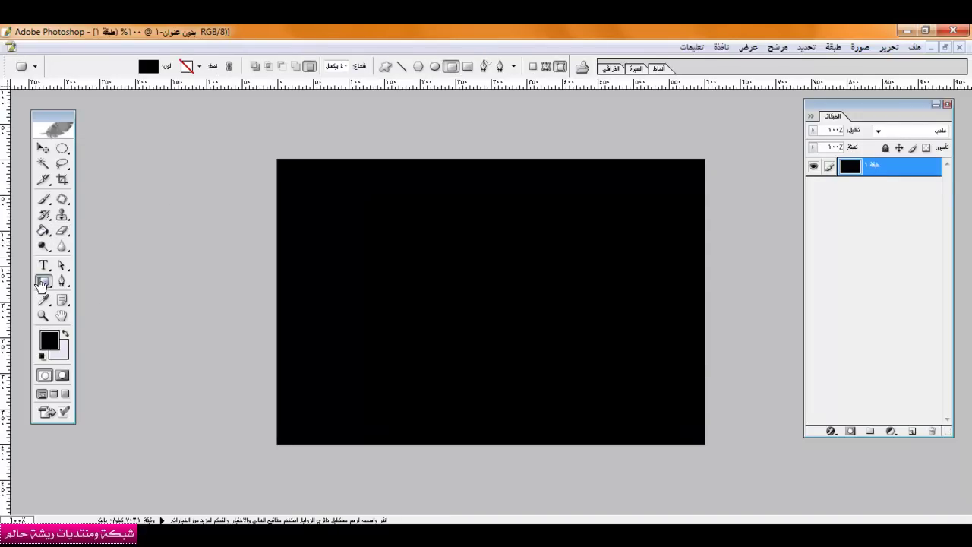
pyautogui.click(434, 66)
pyautogui.moveTo(379, 372); pyautogui.dragTo(608, 202)
pyautogui.click(148, 66)
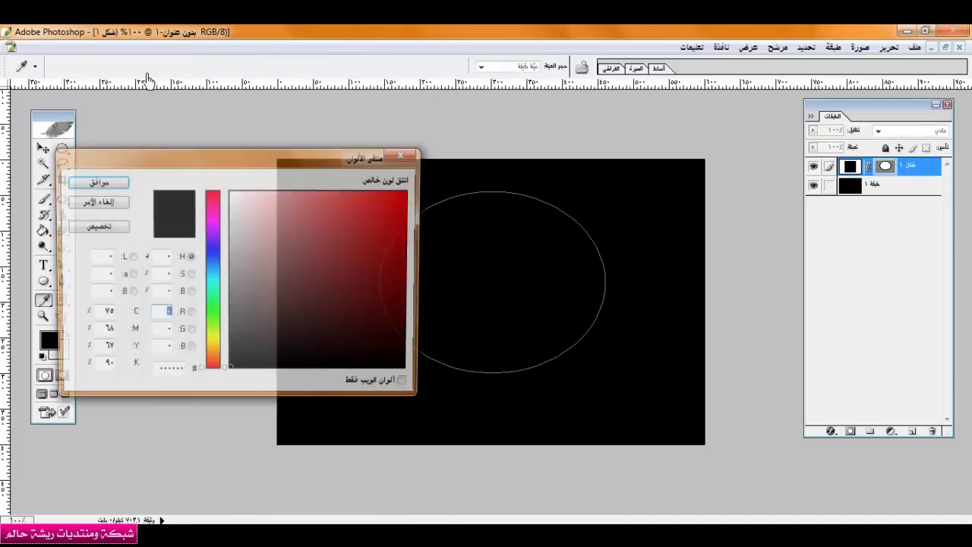
pyautogui.click(241, 206)
pyautogui.press('Return')
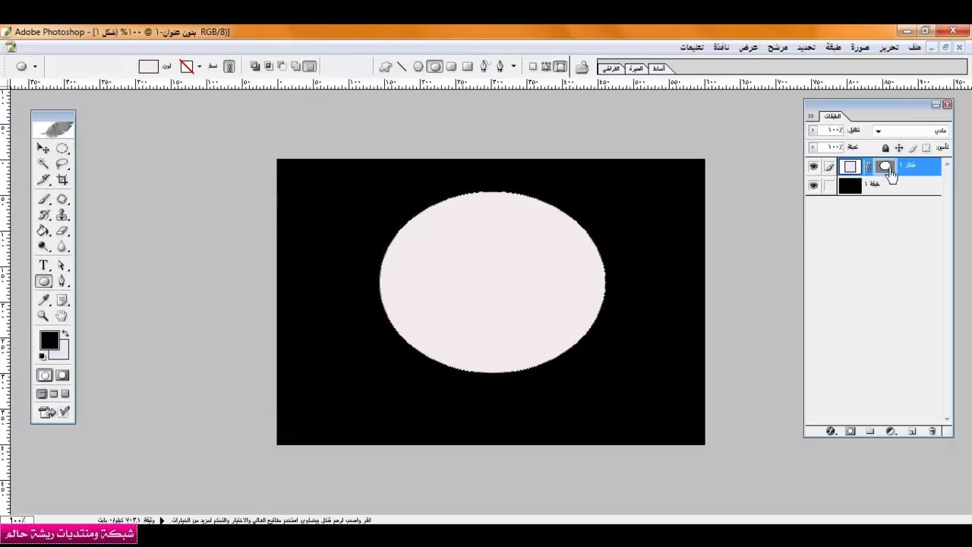
pyautogui.click(890, 169)
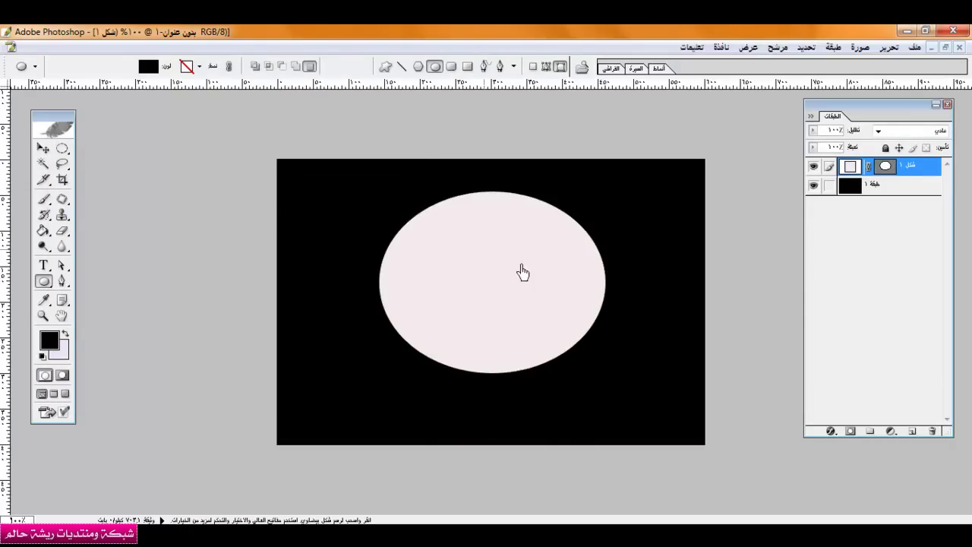
# - Draw a tall narrow ellipse to the right of the off-white one, colour it bright red and deselect its path
pyautogui.moveTo(680, 173); pyautogui.dragTo(621, 387)
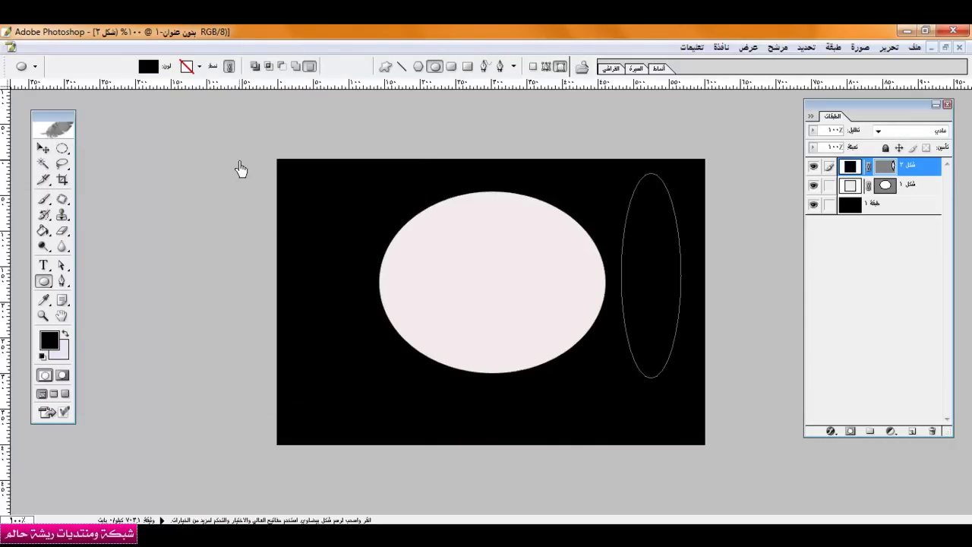
pyautogui.click(148, 66)
pyautogui.moveTo(347, 225); pyautogui.dragTo(412, 210)
pyautogui.press('Return')
pyautogui.click(893, 168)
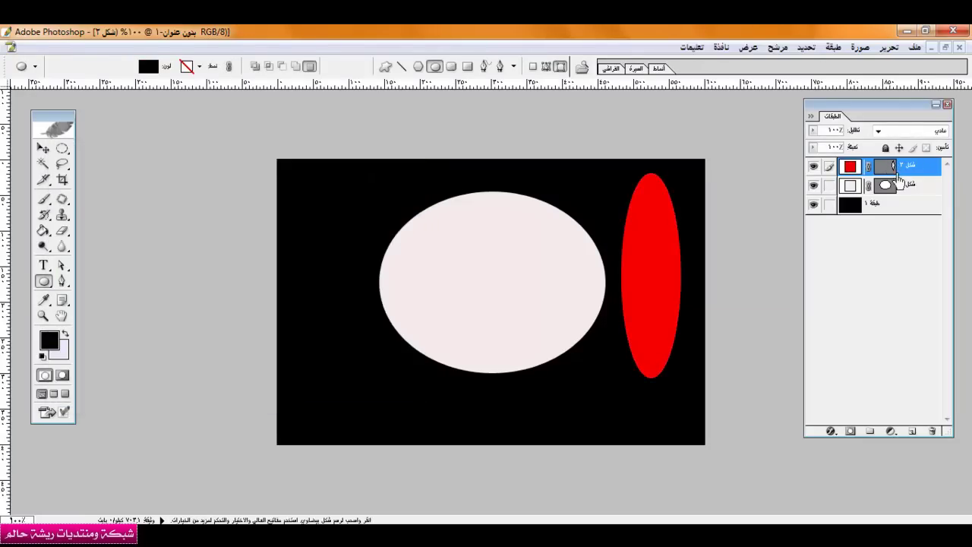
# - Rasterize the red ellipse's shape layer and the off-white ellipse's shape layer
pyautogui.rightClick(919, 174)
pyautogui.click(823, 275)
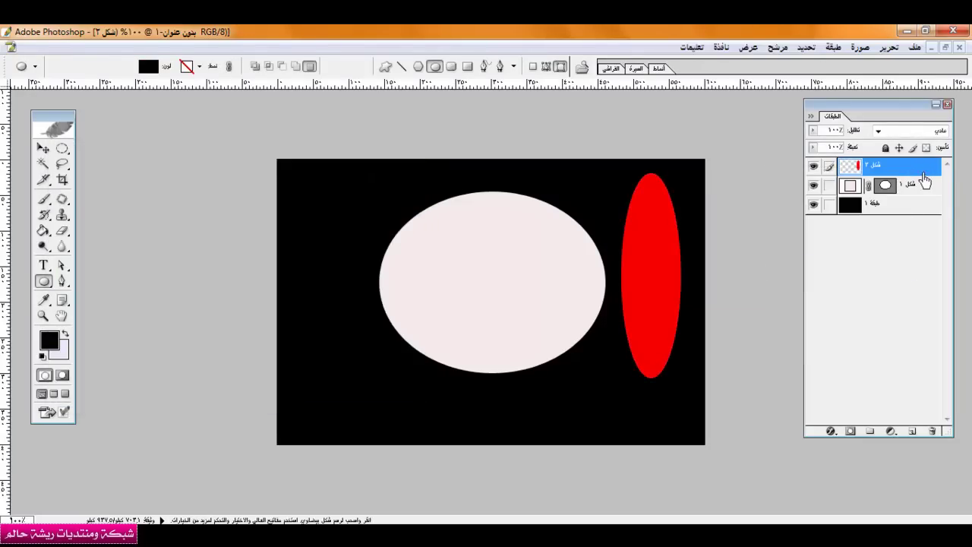
pyautogui.click(919, 191)
pyautogui.rightClick(921, 199)
pyautogui.click(831, 297)
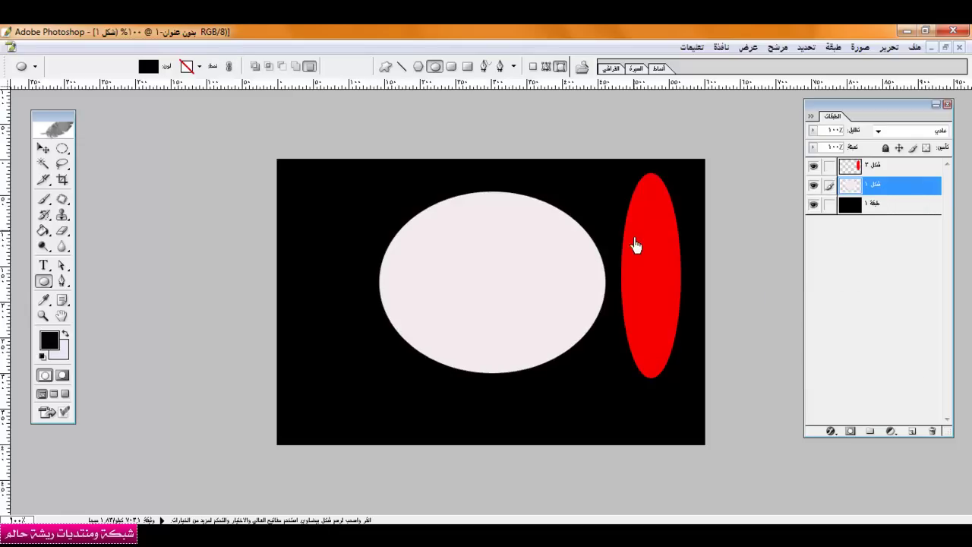
# - Choose the Background Eraser tool and set its brush diameter to 93 px
pyautogui.moveTo(63, 230); pyautogui.dragTo(108, 247)
pyautogui.click(540, 68)
pyautogui.click(540, 67)
pyautogui.click(540, 67)
pyautogui.moveTo(477, 103)
pyautogui.mouseDown()
pyautogui.moveTo(527, 128)
pyautogui.moveTo(491, 124)
pyautogui.moveTo(527, 106)
pyautogui.mouseUp()
pyautogui.click(66, 237)
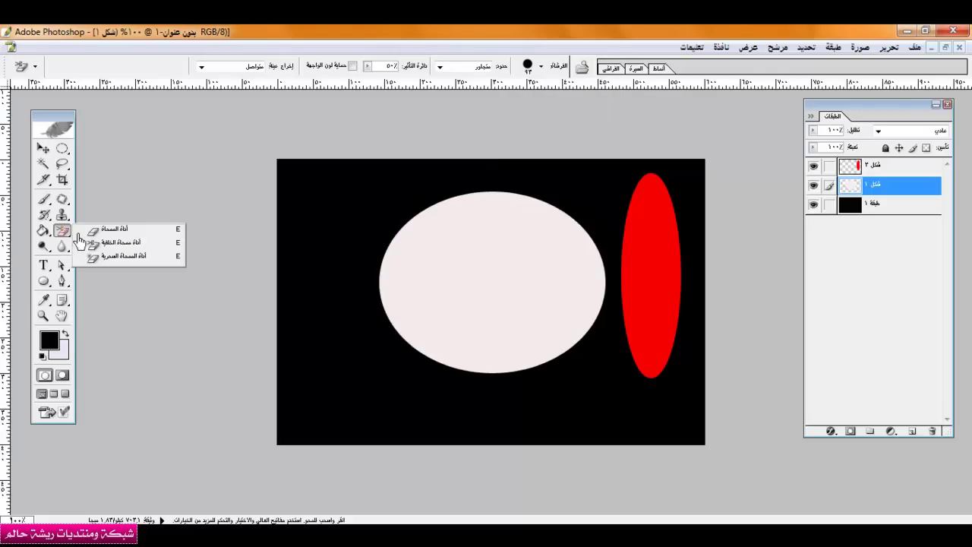
pyautogui.click(114, 255)
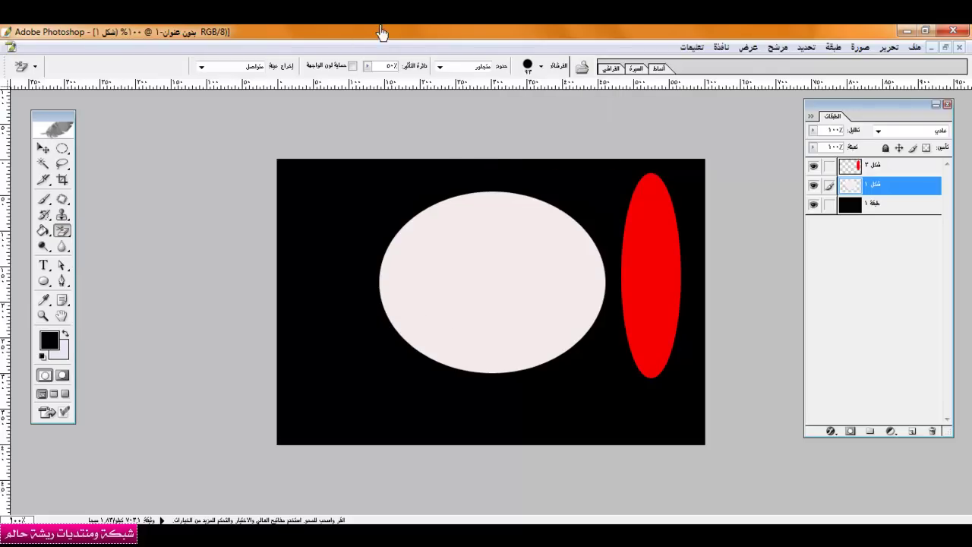
# - Try erasing a round spot from the separate off-white ellipse layer with the Background Eraser, and undo it
pyautogui.click(513, 265)
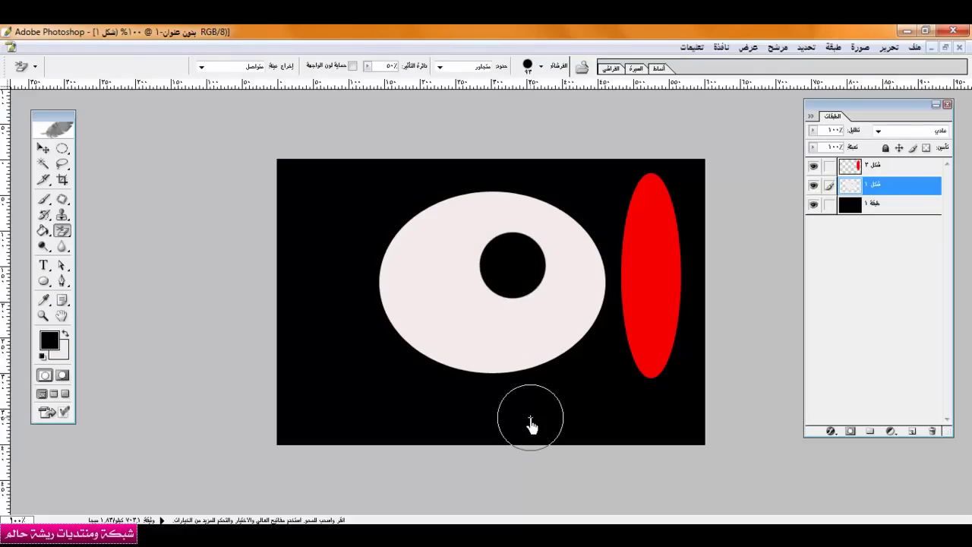
pyautogui.hotkey('ctrl', 'z')
# - Link both ellipse layers with the black background, merge them into one layer and erase a round spot inside the off-white ellipse
pyautogui.moveTo(829, 205); pyautogui.dragTo(829, 168)
pyautogui.hotkey('ctrl', 'e')
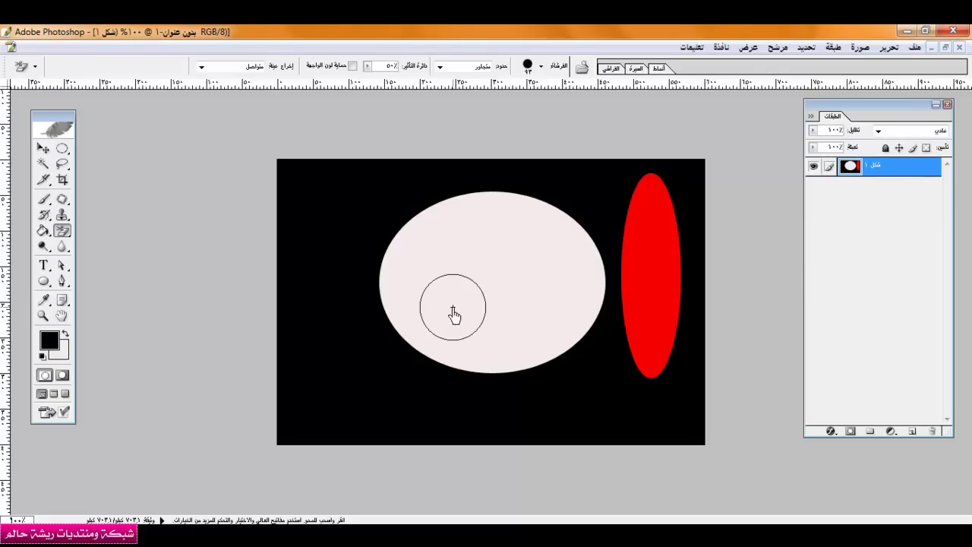
pyautogui.click(477, 274)
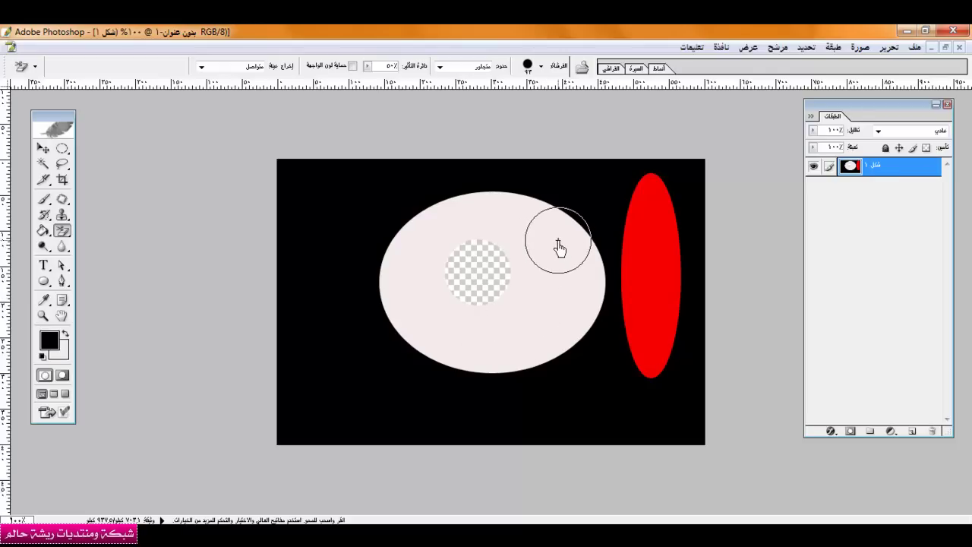
# - Try the Background Eraser on the red ellipse's upper part and the regular Eraser along its right edge, undoing each erasure
pyautogui.click(654, 232)
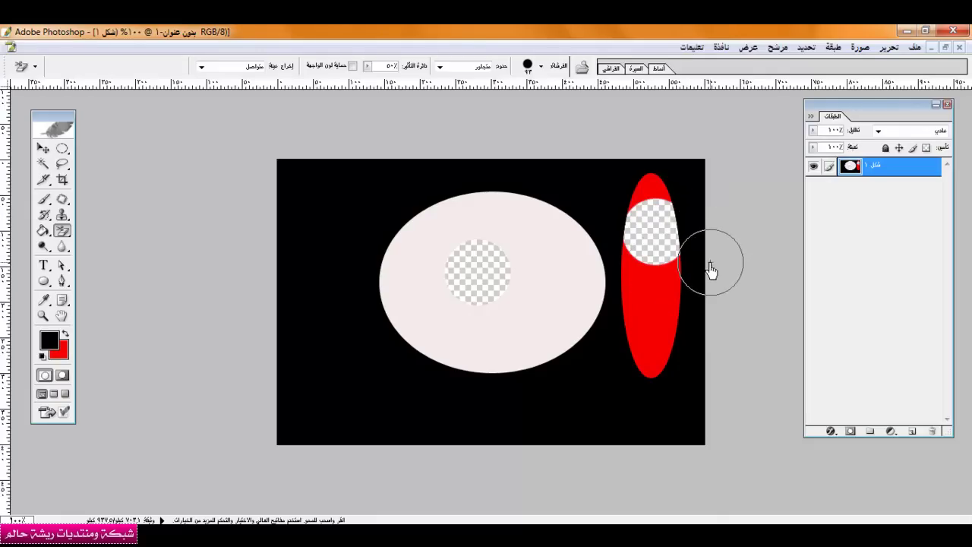
pyautogui.hotkey('ctrl', 'z')
pyautogui.moveTo(63, 230); pyautogui.dragTo(114, 225)
pyautogui.moveTo(699, 227)
pyautogui.mouseDown()
pyautogui.moveTo(677, 259)
pyautogui.moveTo(679, 214)
pyautogui.mouseUp()
pyautogui.hotkey('ctrl', 'z')
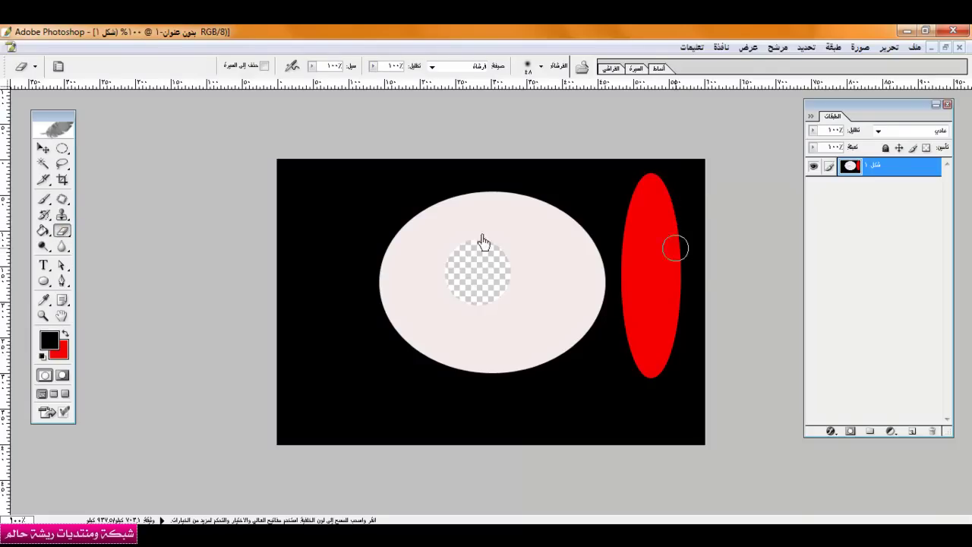
# - Try the Background Eraser inside the off-white ellipse and across its upper-right edge into the black background
pyautogui.moveTo(62, 230); pyautogui.dragTo(114, 242)
pyautogui.click(419, 239)
pyautogui.click(553, 198)
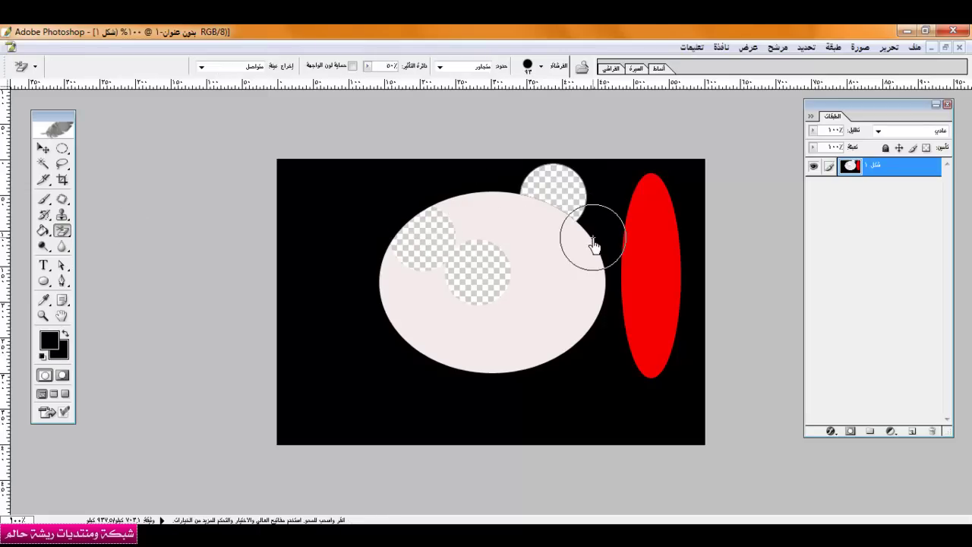
pyautogui.moveTo(586, 234)
pyautogui.mouseDown()
pyautogui.moveTo(596, 243)
pyautogui.moveTo(586, 292)
pyautogui.moveTo(566, 264)
pyautogui.mouseUp()
# - Revert the document history to the state right after the linked layers were merged, discarding all eraser spots
pyautogui.click(639, 69)
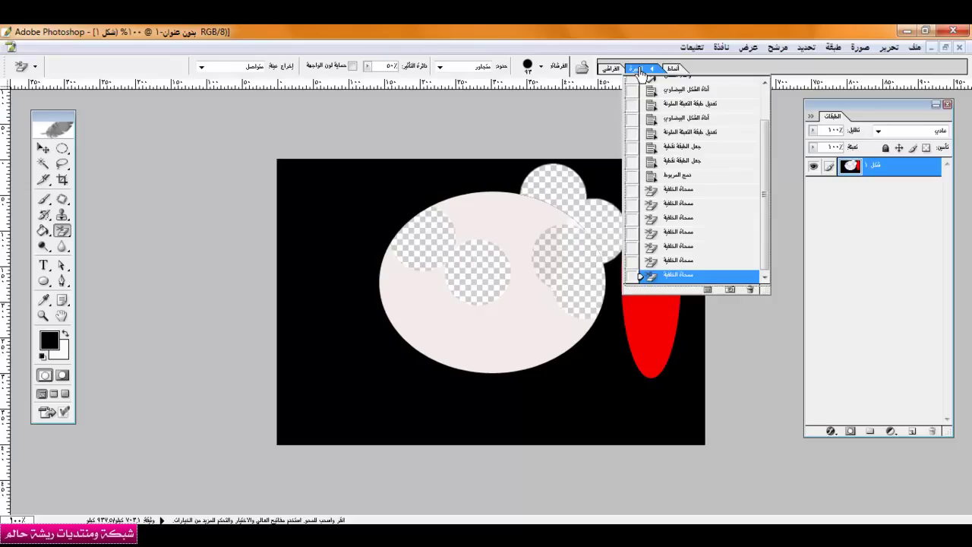
pyautogui.click(689, 175)
pyautogui.click(486, 31)
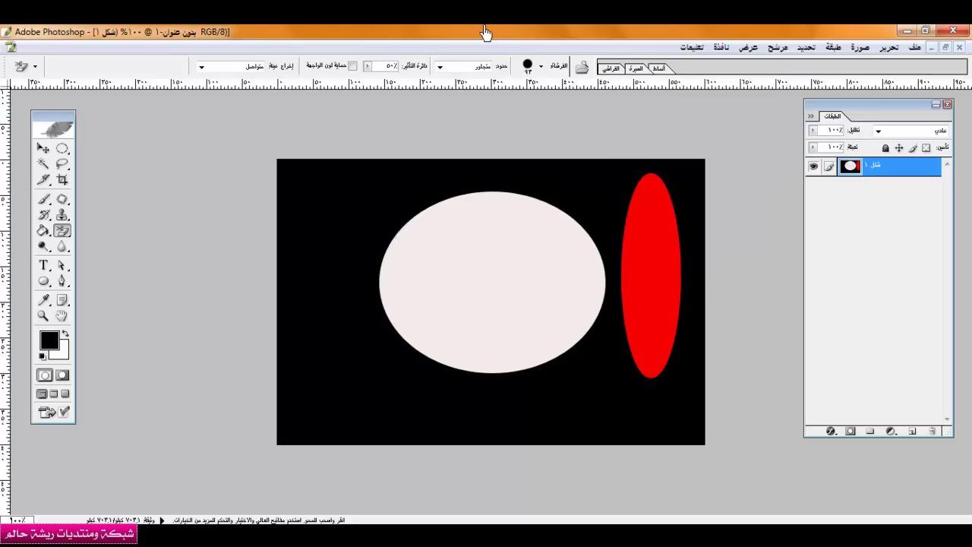
# - Try the Magic Eraser on the black background and on the red ellipse, undoing each erasure
pyautogui.rightClick(63, 231)
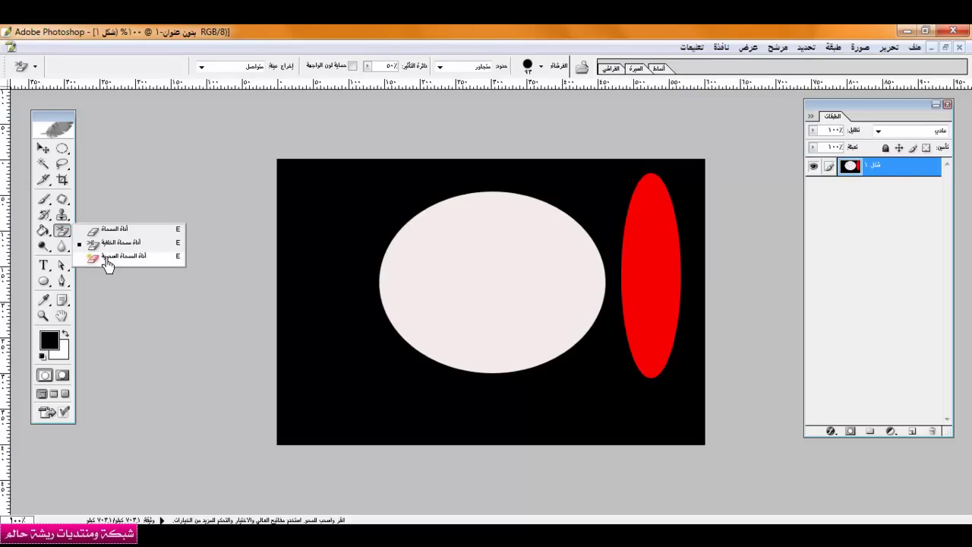
pyautogui.click(108, 259)
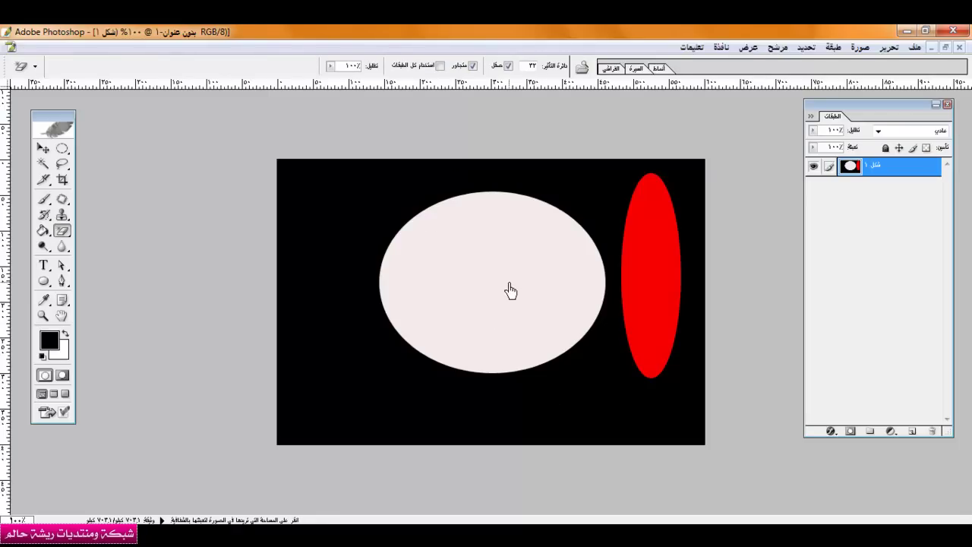
pyautogui.click(605, 200)
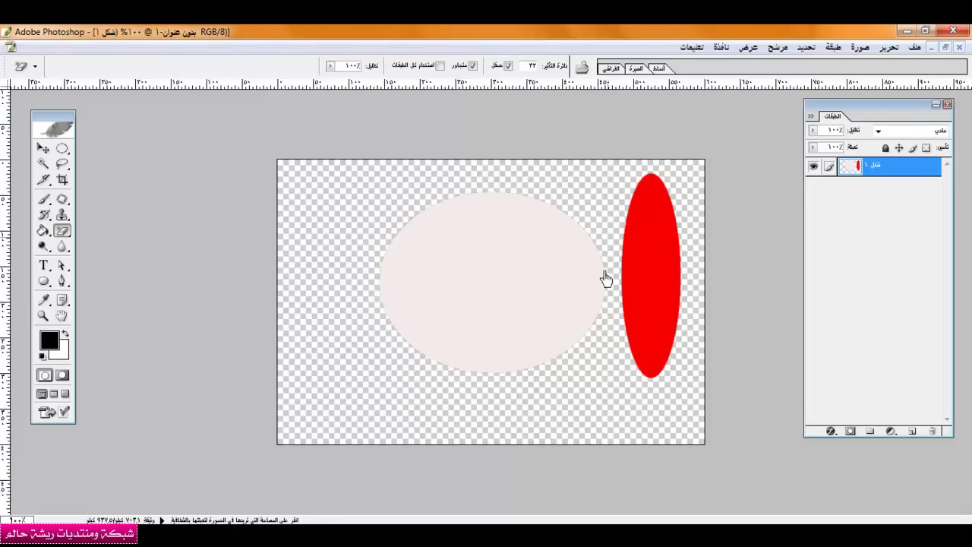
pyautogui.hotkey('ctrl', 'z')
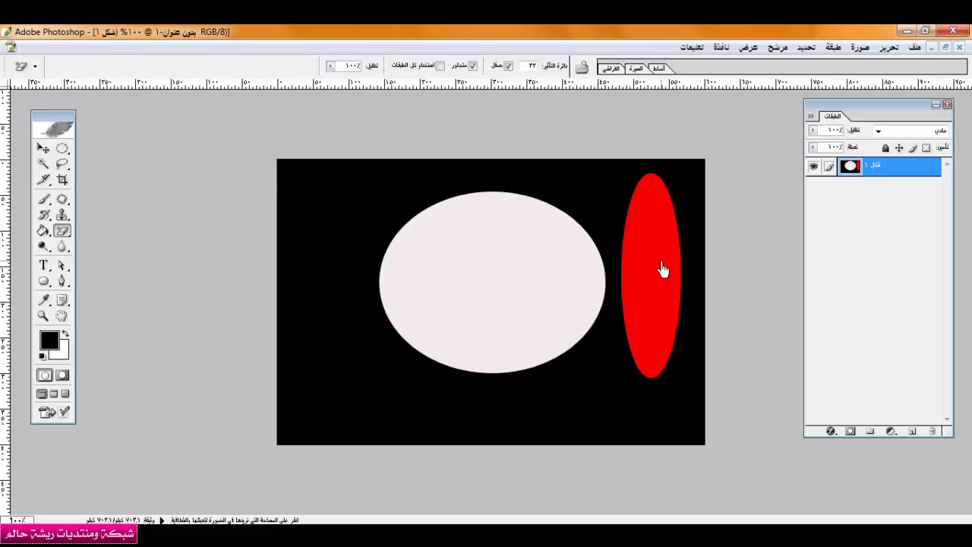
pyautogui.click(667, 226)
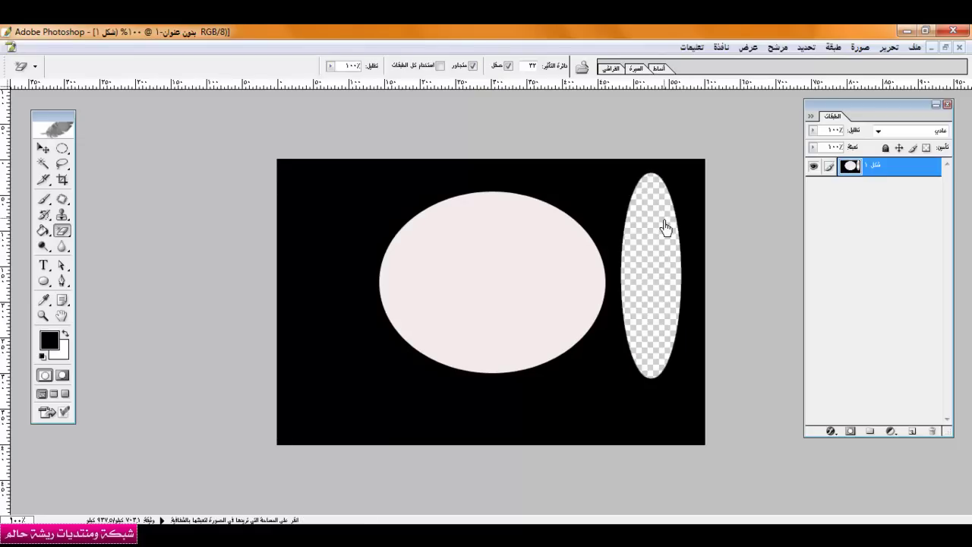
pyautogui.hotkey('ctrl', 'z')
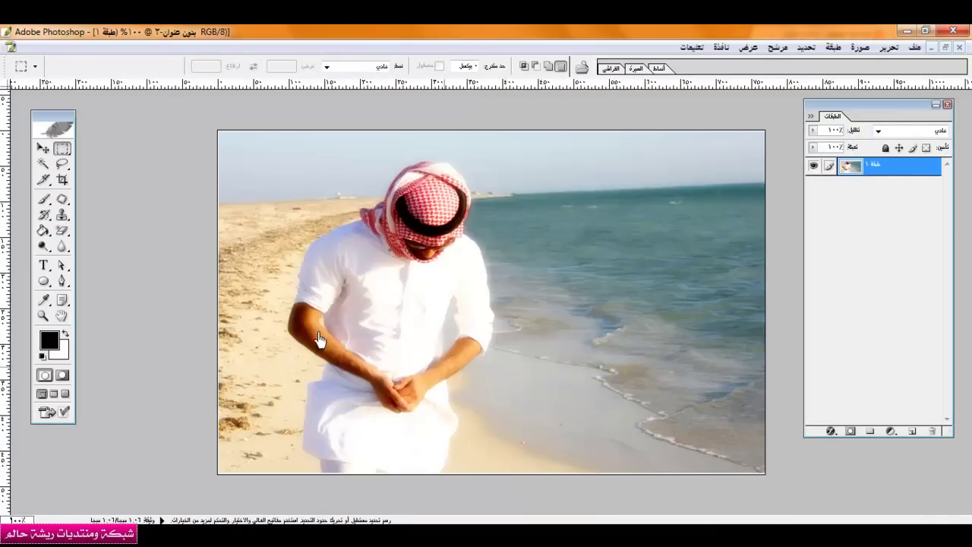
# - Erase the sand, the sky and the upper sea from the beach photo with the Magic Eraser
pyautogui.moveTo(62, 231); pyautogui.dragTo(90, 264)
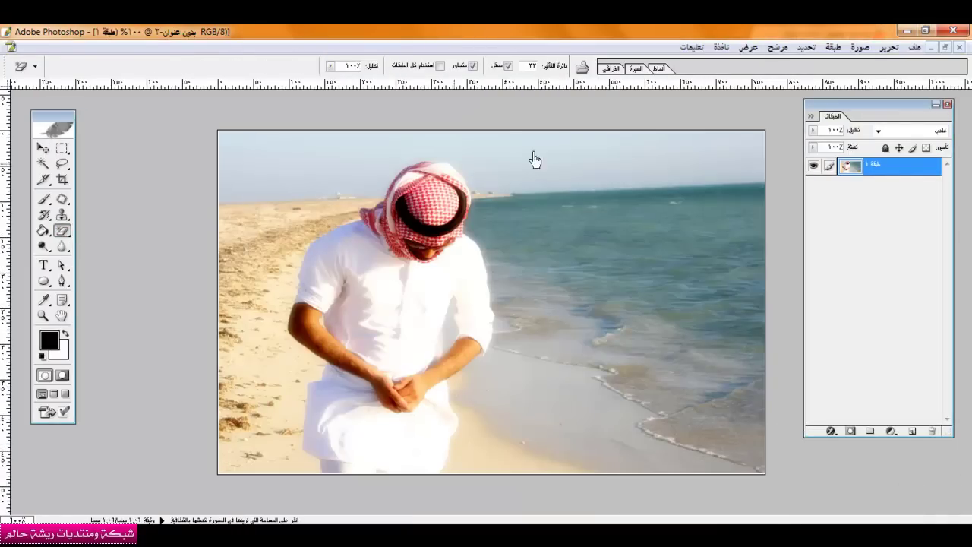
pyautogui.click(62, 163)
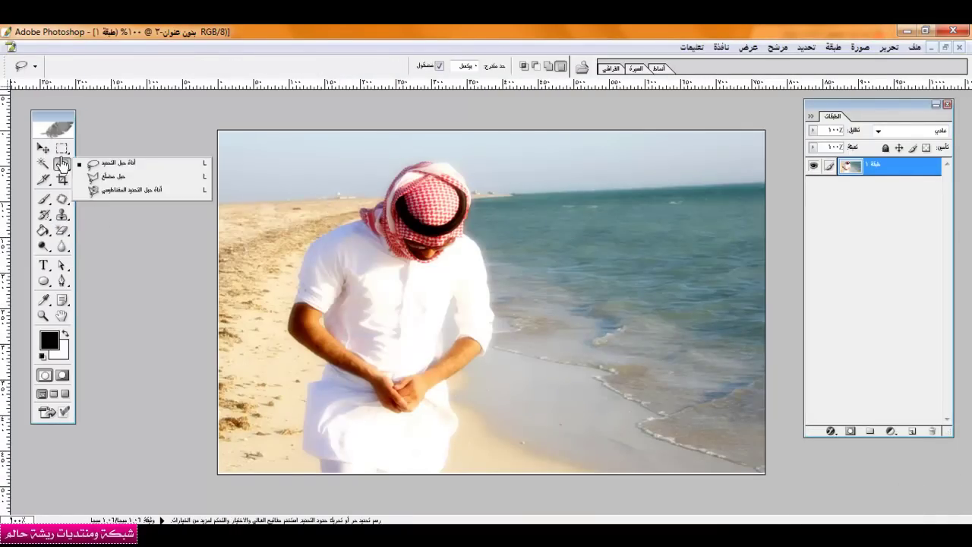
pyautogui.click(278, 33)
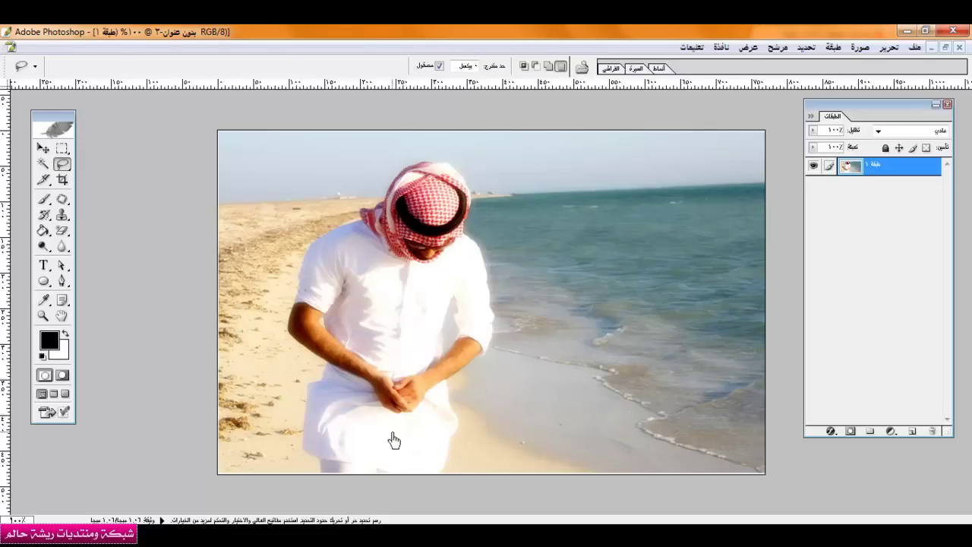
pyautogui.click(62, 230)
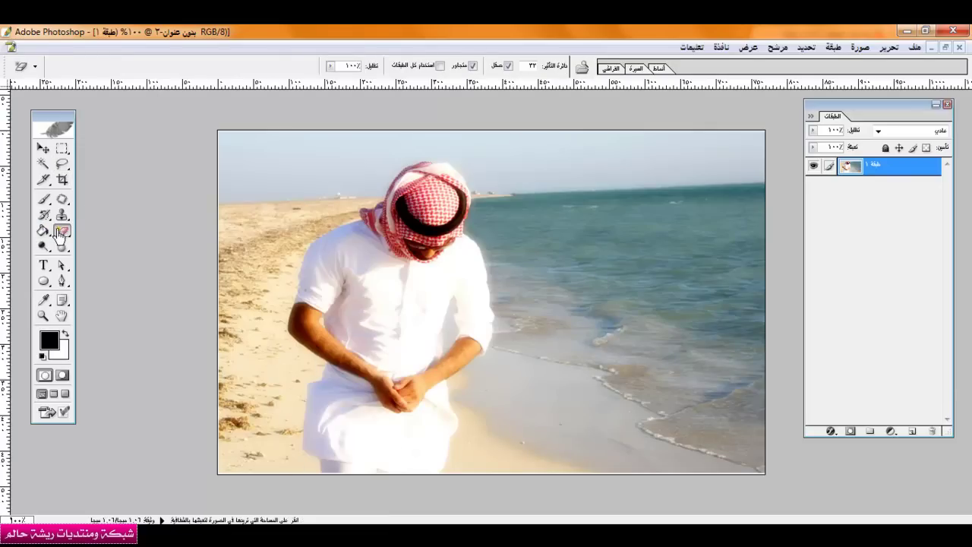
pyautogui.click(338, 211)
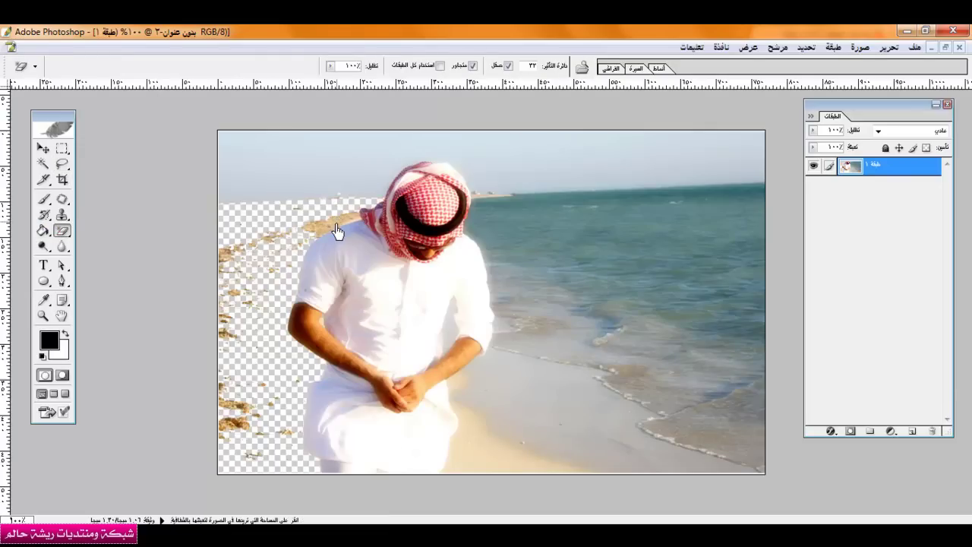
pyautogui.click(342, 195)
pyautogui.click(571, 193)
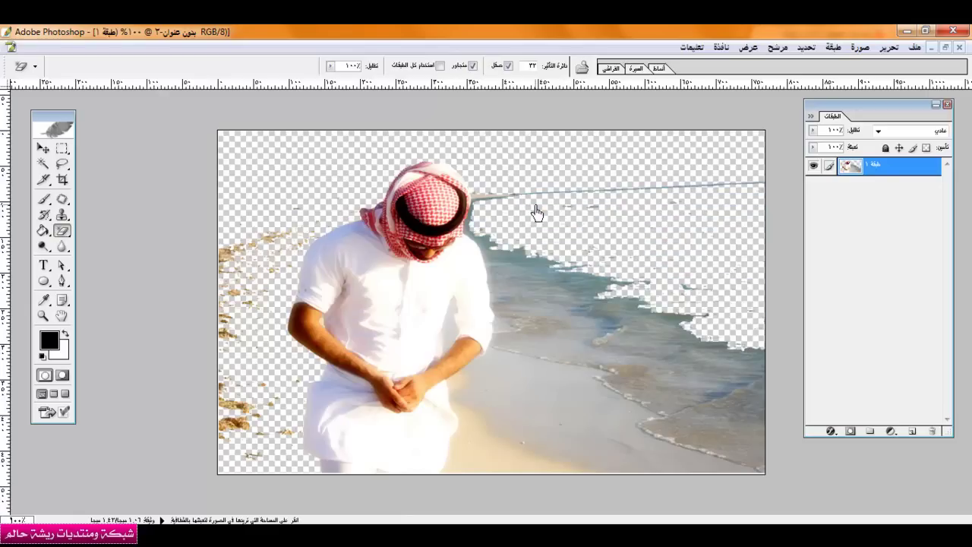
# - Erase the remaining water and sand beside the man with the Magic Eraser, undoing a trial erasure of his white shirt
pyautogui.click(476, 237)
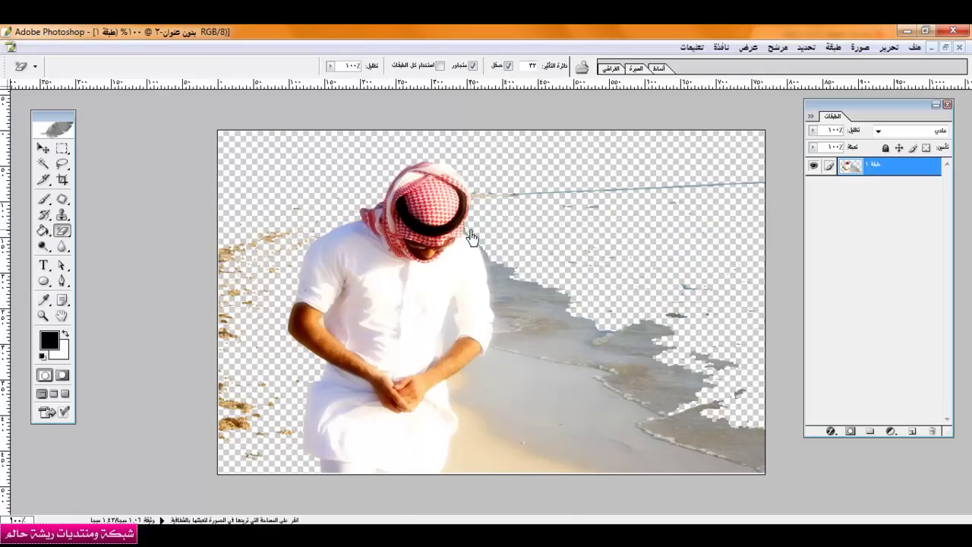
pyautogui.click(493, 278)
pyautogui.click(501, 330)
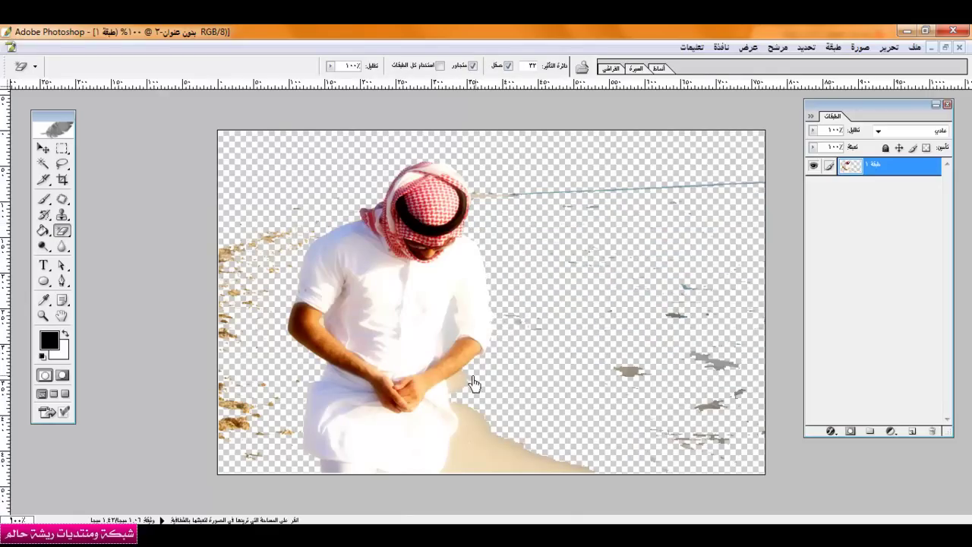
pyautogui.click(409, 346)
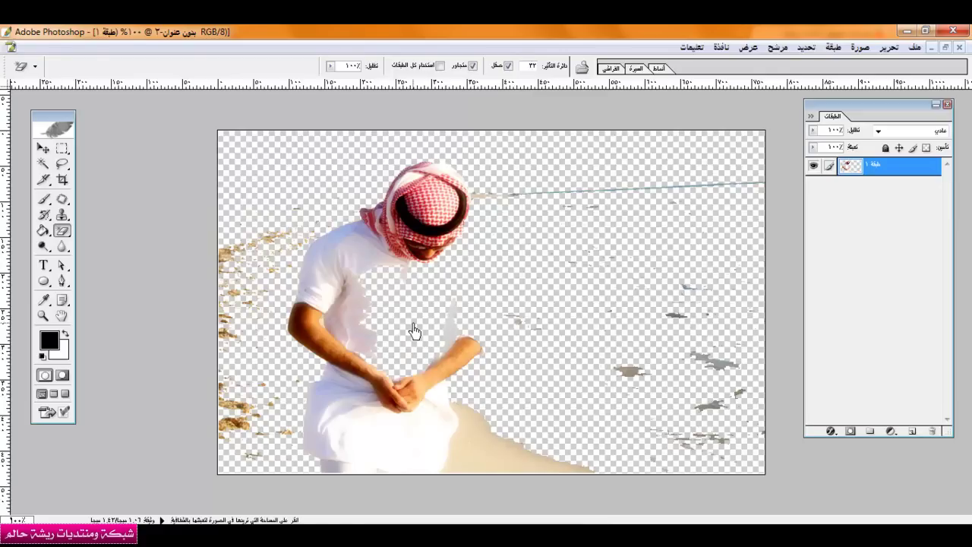
pyautogui.hotkey('ctrl', 'z')
pyautogui.click(472, 426)
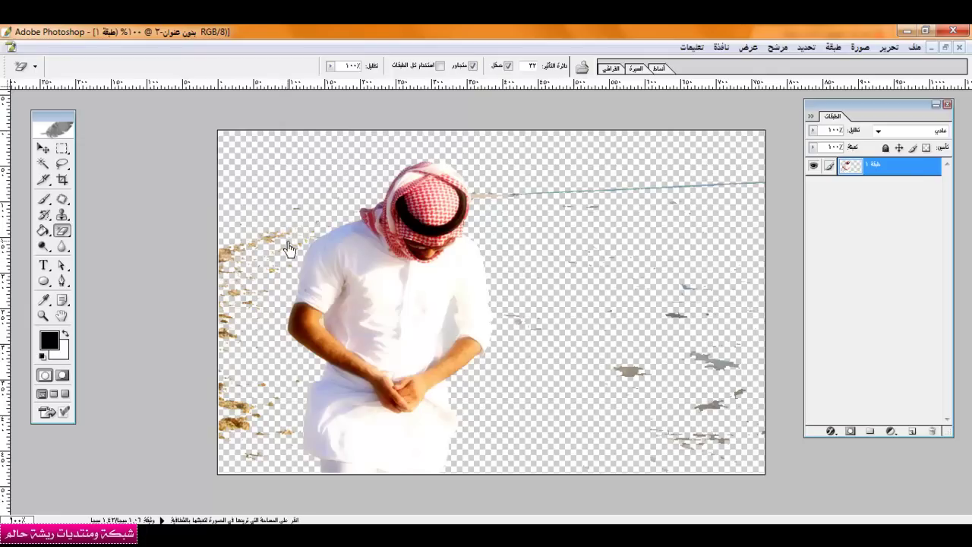
# - Erase the leftover horizon strip beside the man's head and a grey fragment in the lower-right area
pyautogui.click(495, 206)
pyautogui.click(493, 200)
pyautogui.click(704, 366)
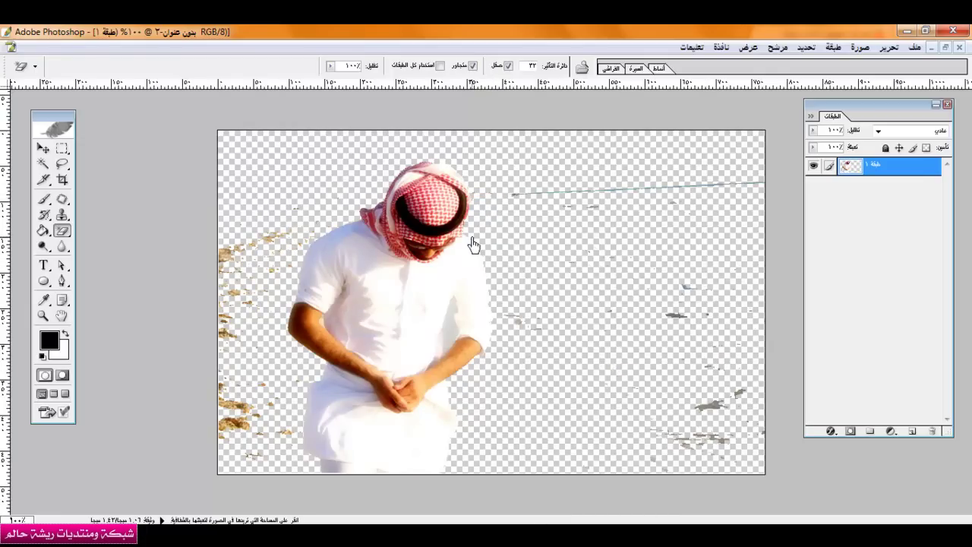
pyautogui.moveTo(61, 233); pyautogui.dragTo(124, 271)
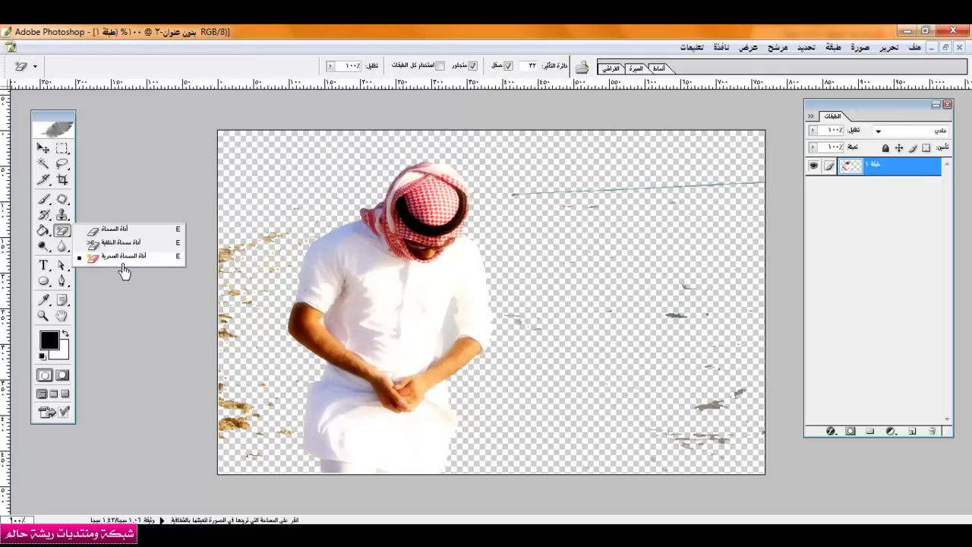
pyautogui.click(121, 260)
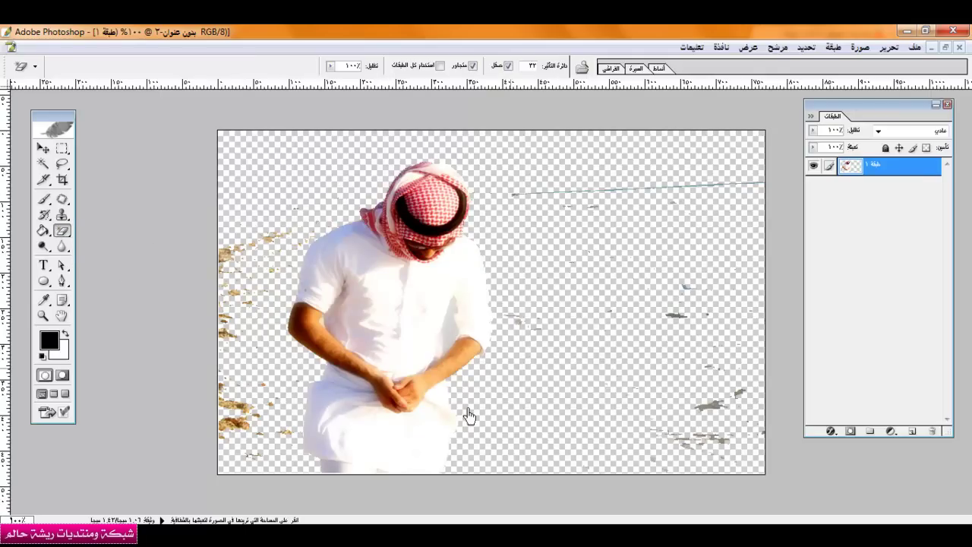
pyautogui.press('m')
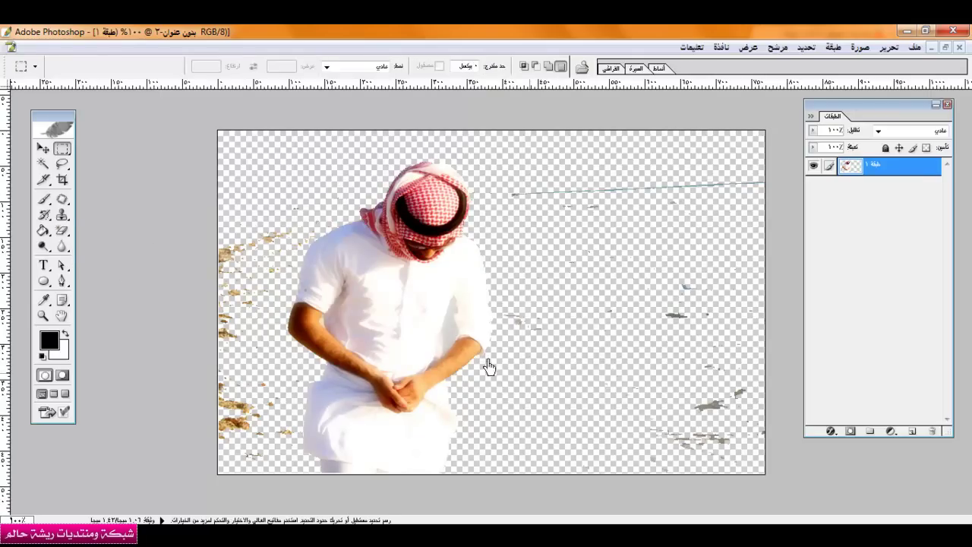
pyautogui.moveTo(296, 488); pyautogui.dragTo(472, 145)
pyautogui.click(422, 218)
pyautogui.click(63, 230)
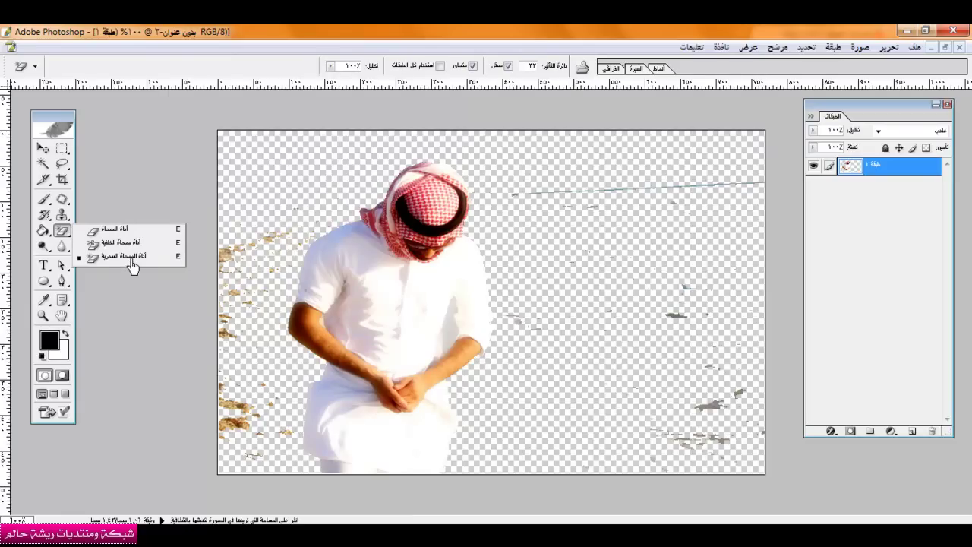
pyautogui.click(125, 257)
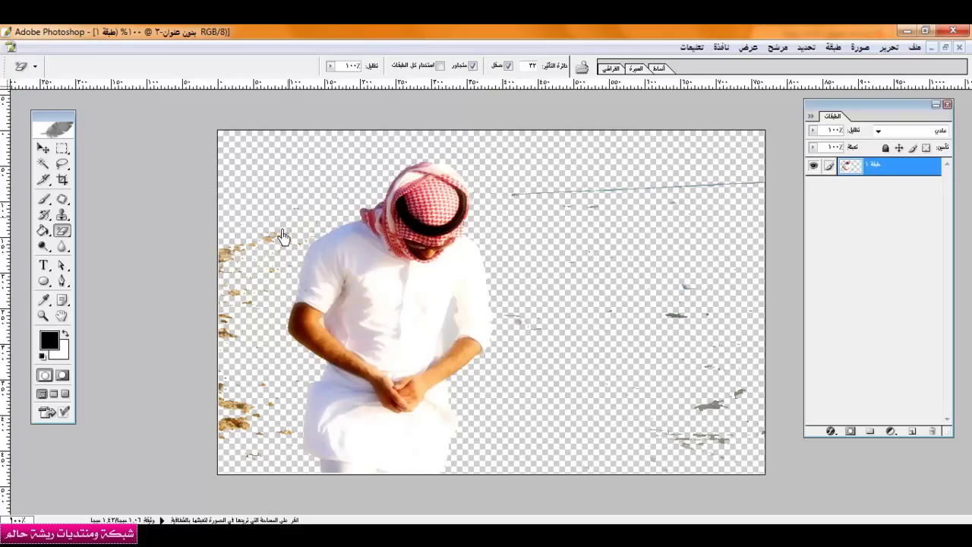
pyautogui.moveTo(62, 230); pyautogui.dragTo(102, 241)
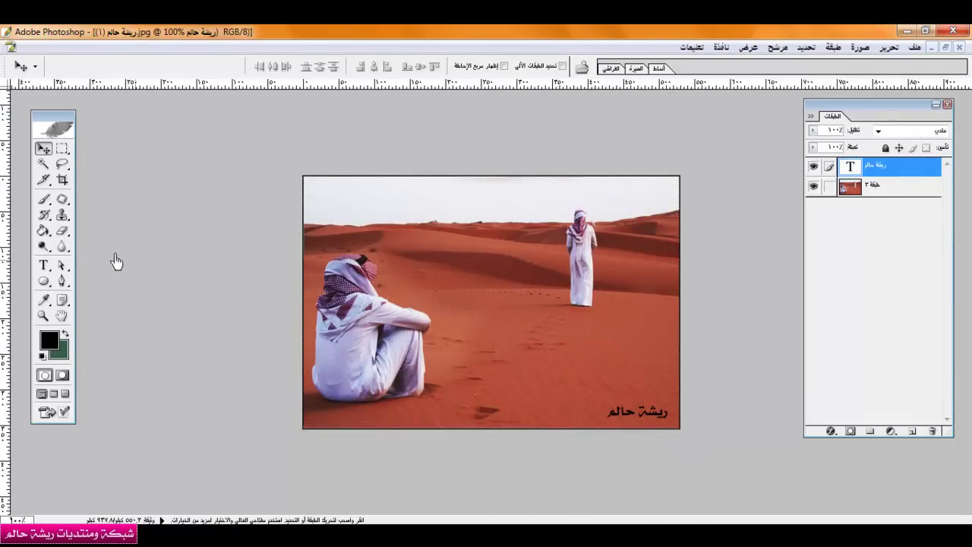
# - Choose the Background Eraser tool in the desert photo document
pyautogui.click(62, 230)
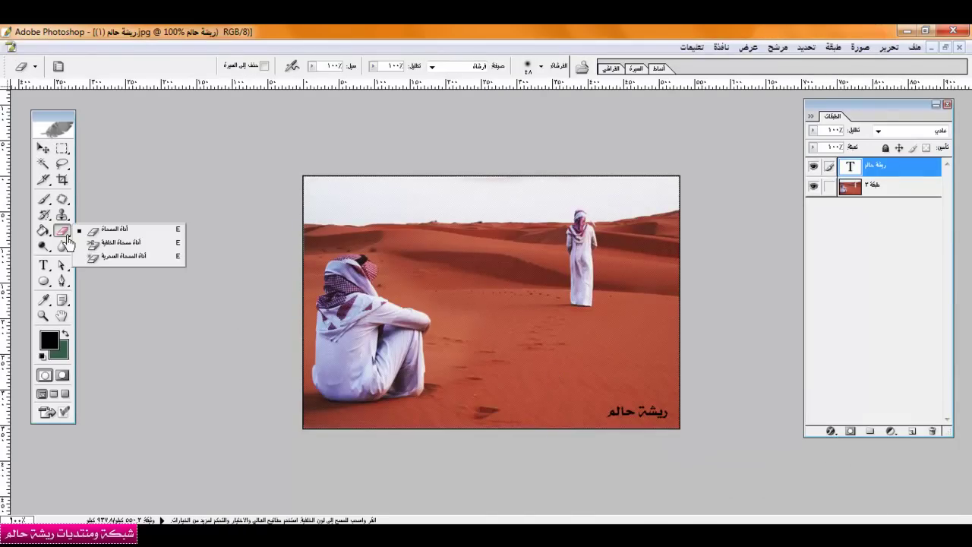
pyautogui.click(111, 244)
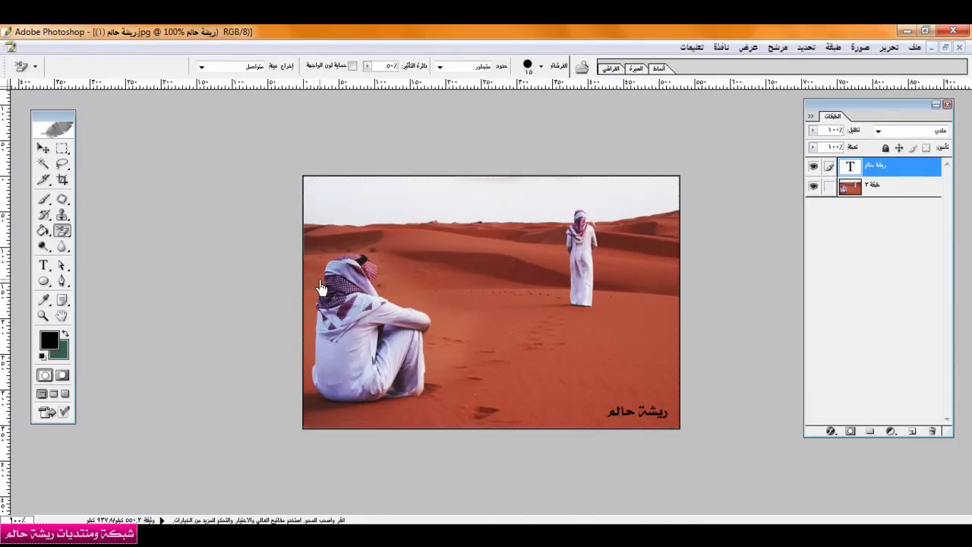
pyautogui.click(63, 230)
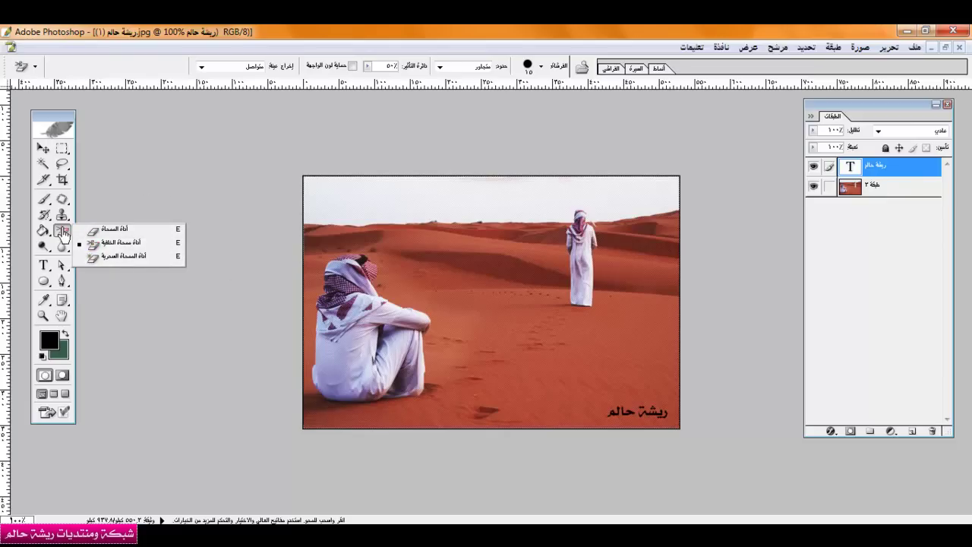
pyautogui.click(64, 233)
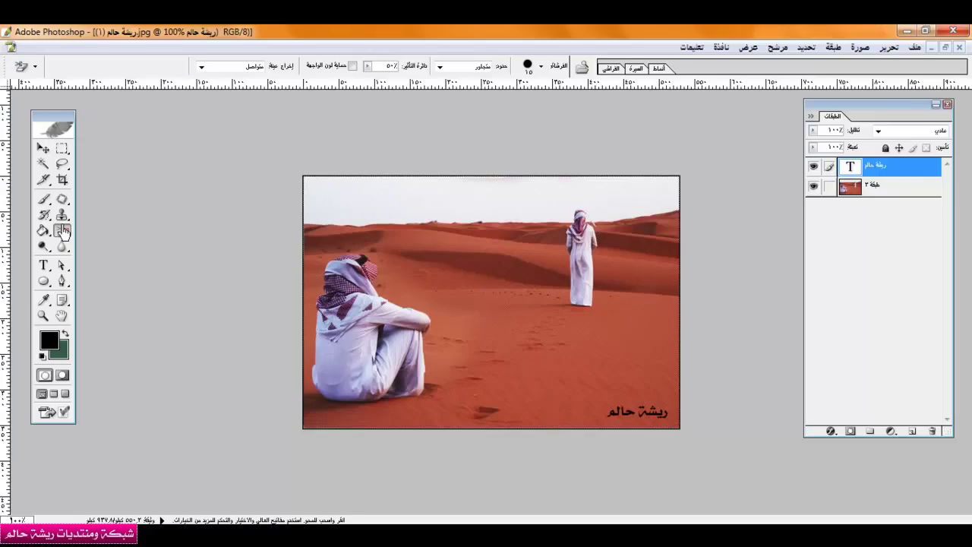
pyautogui.click(63, 232)
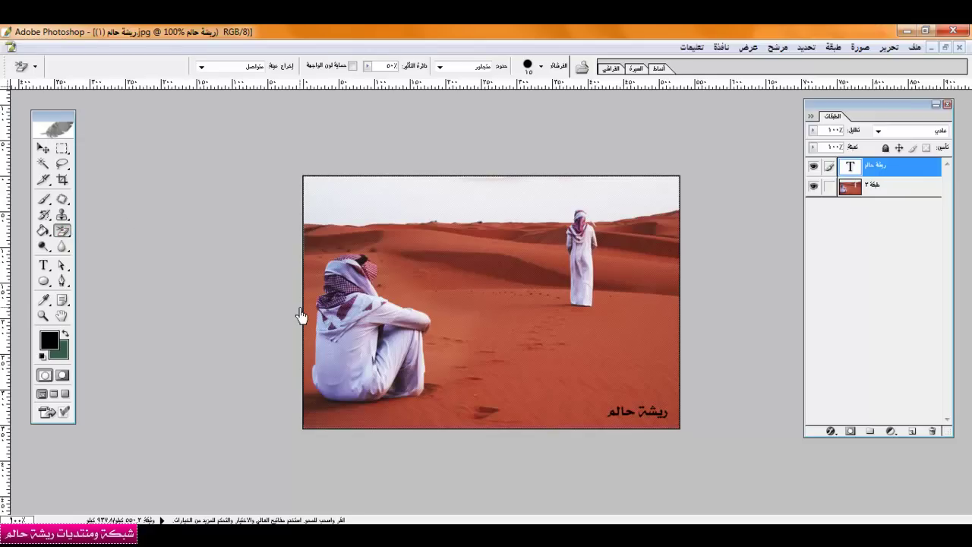